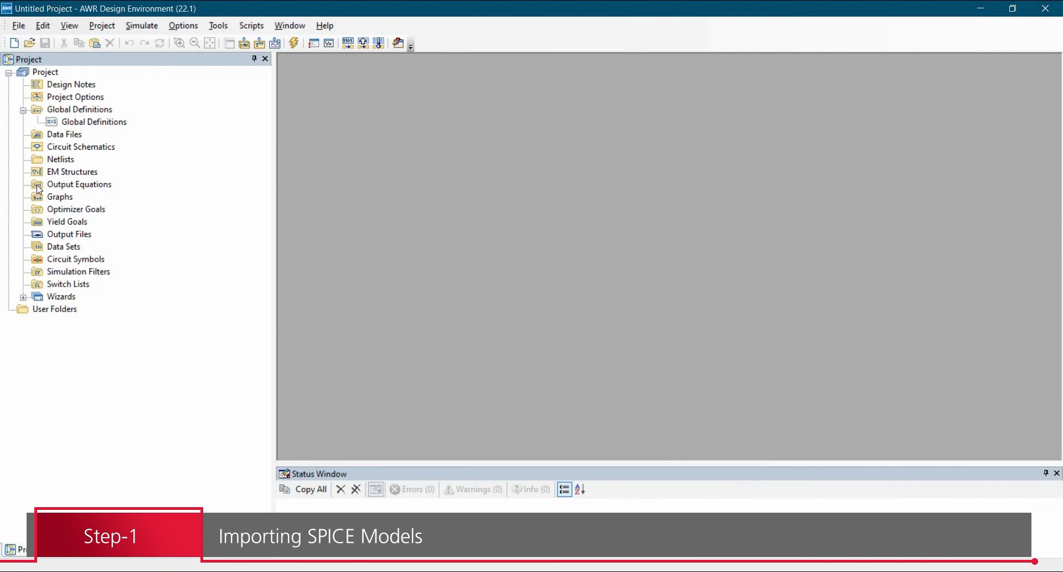
Step: Start a netlist import and browse to the AWR\Tutorial-12\TL072 folder with all file types shown
left_click(62, 161)
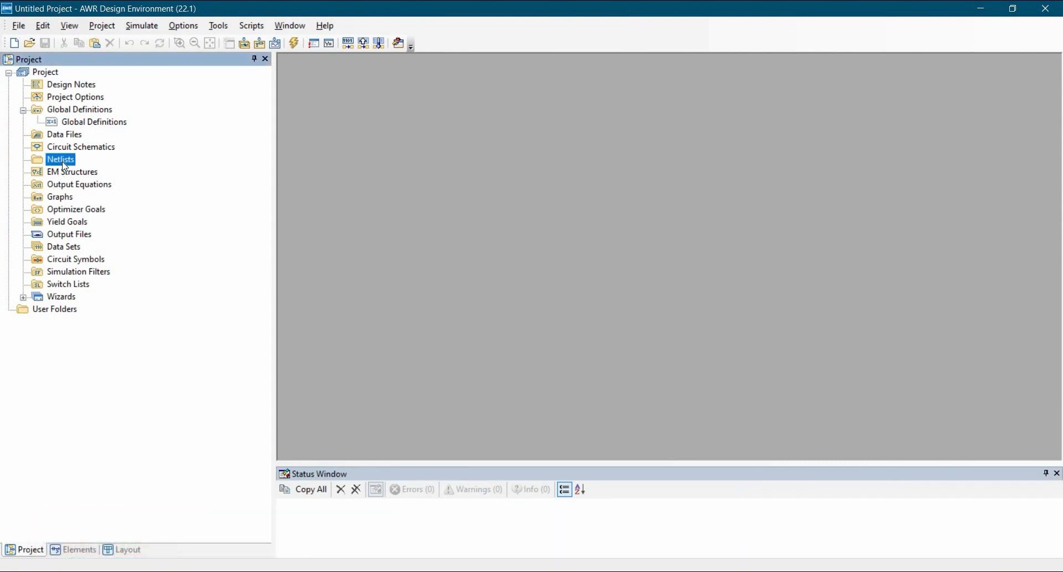
right_click(55, 161)
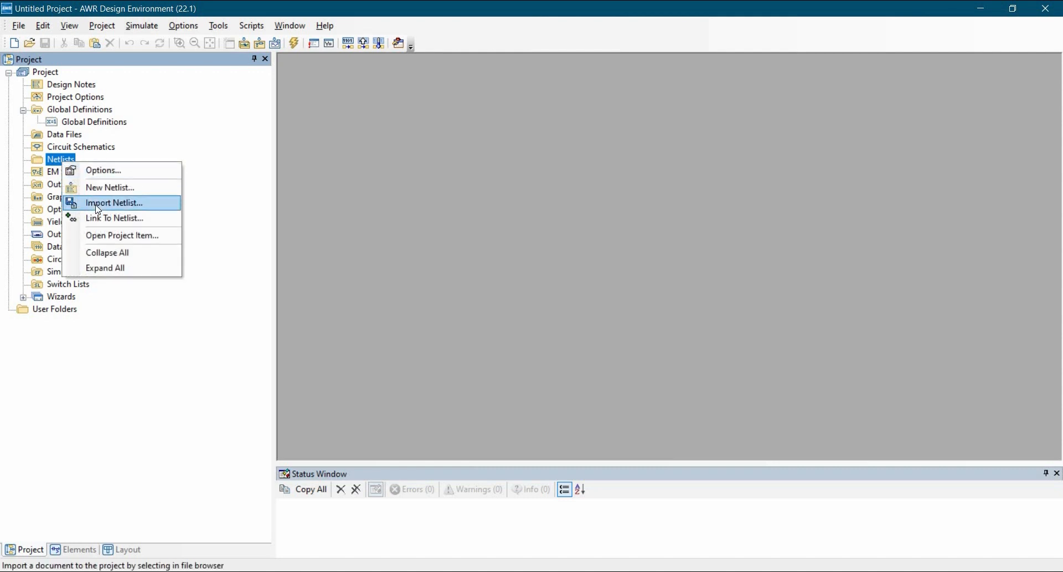
left_click(98, 206)
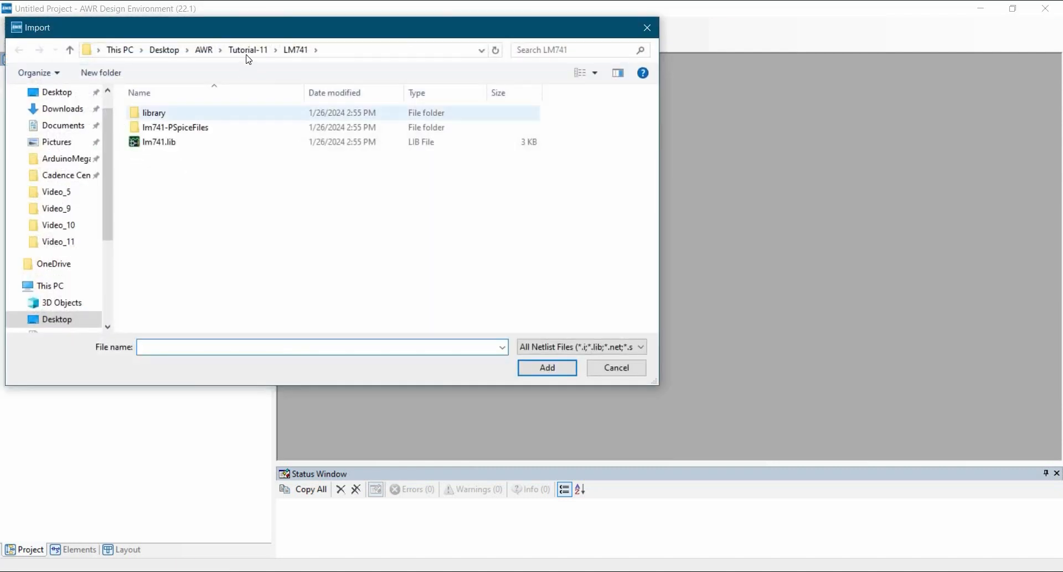
left_click(248, 50)
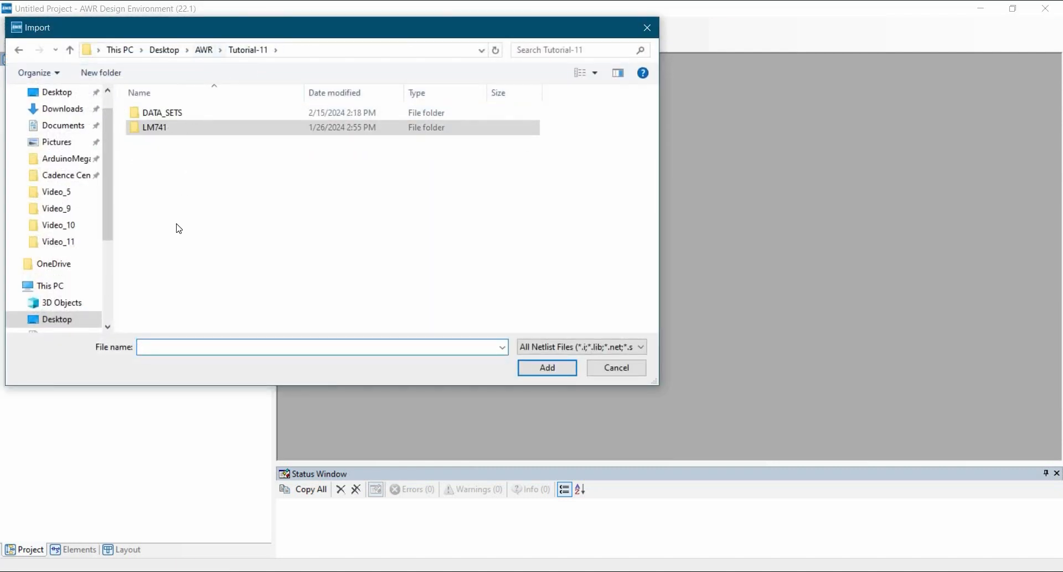
key("alt+Up")
double_click(174, 274)
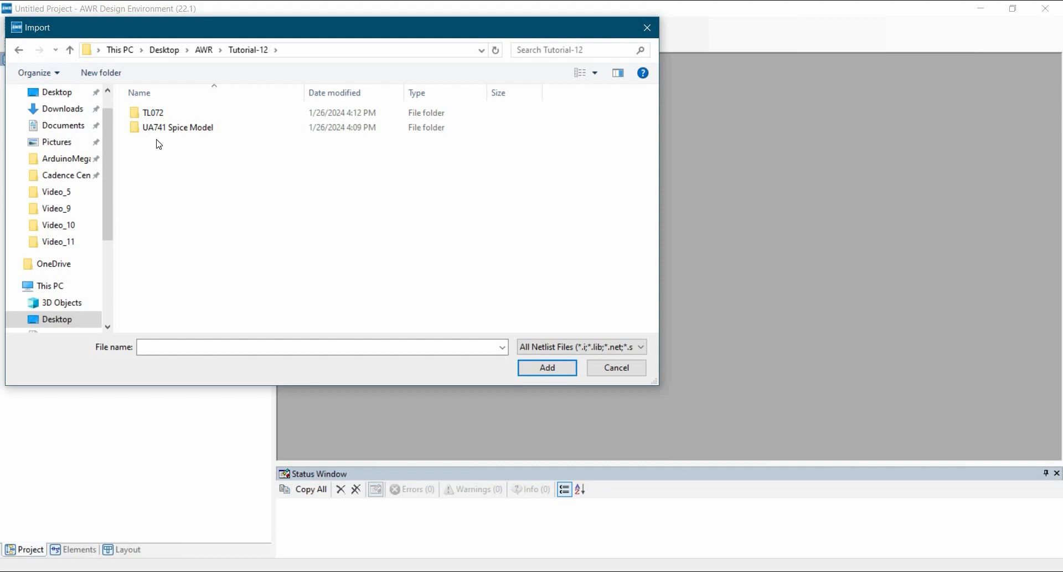
double_click(171, 115)
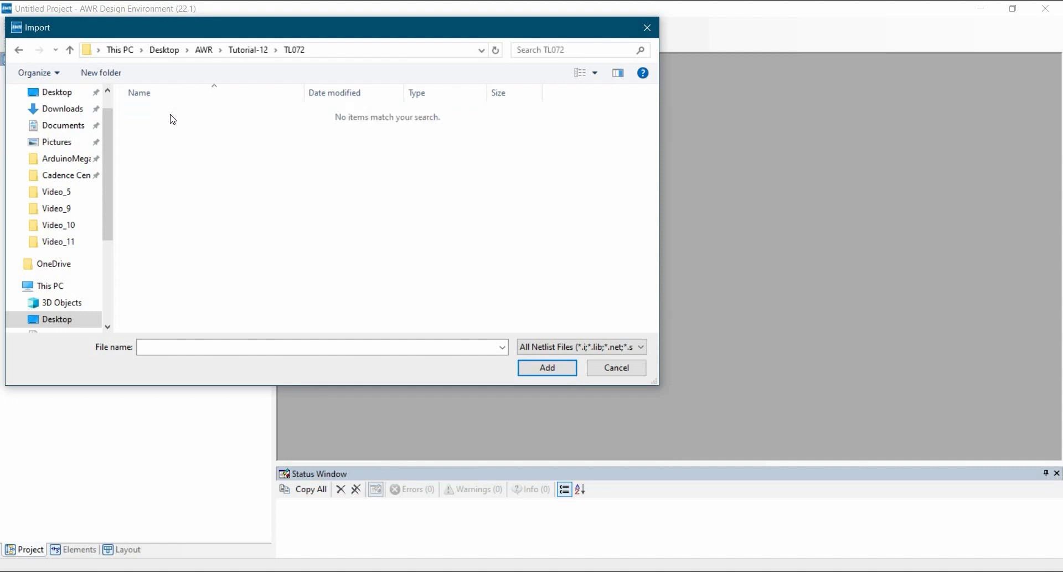
left_click(542, 349)
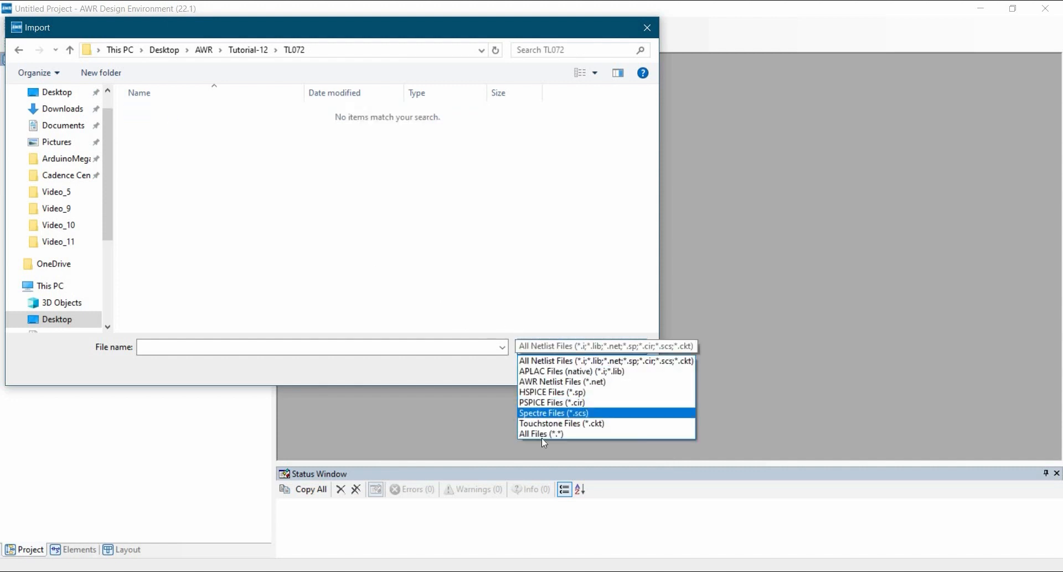
left_click(544, 434)
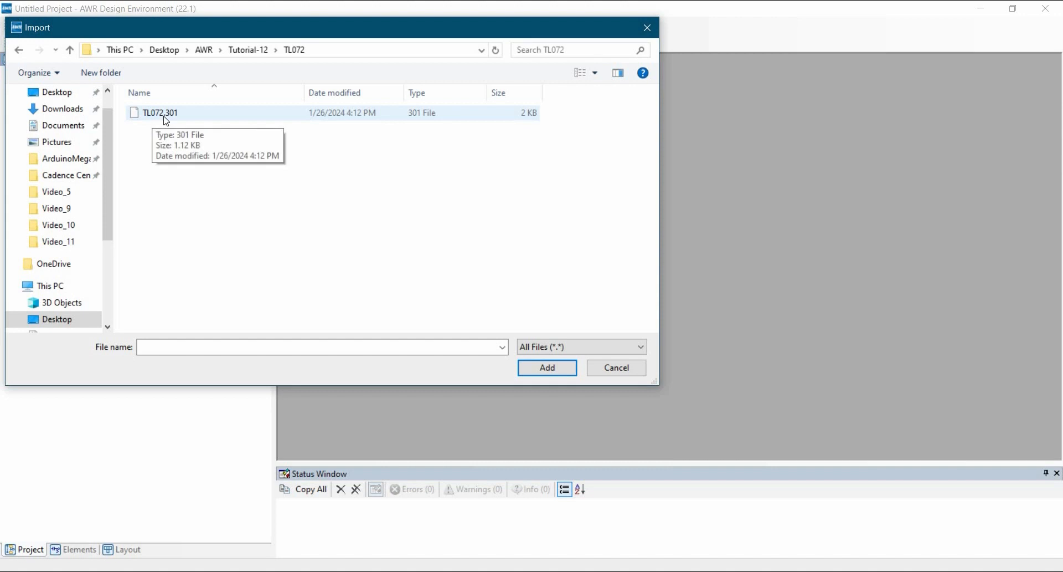
Step: Import TL072.301 into the project as a PSPICE file and view the start of the resulting netlist
left_click(165, 118)
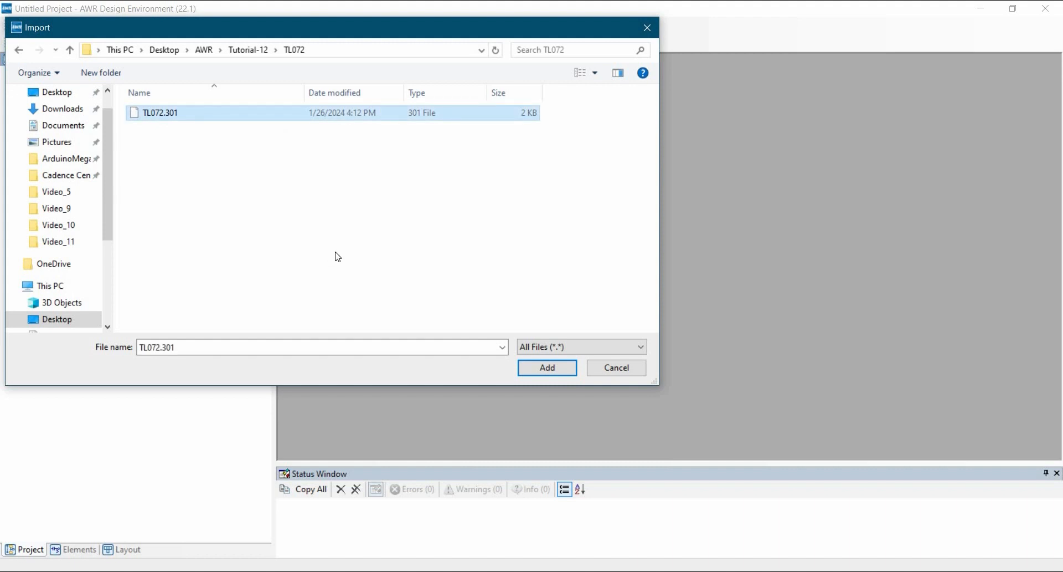
left_click(521, 371)
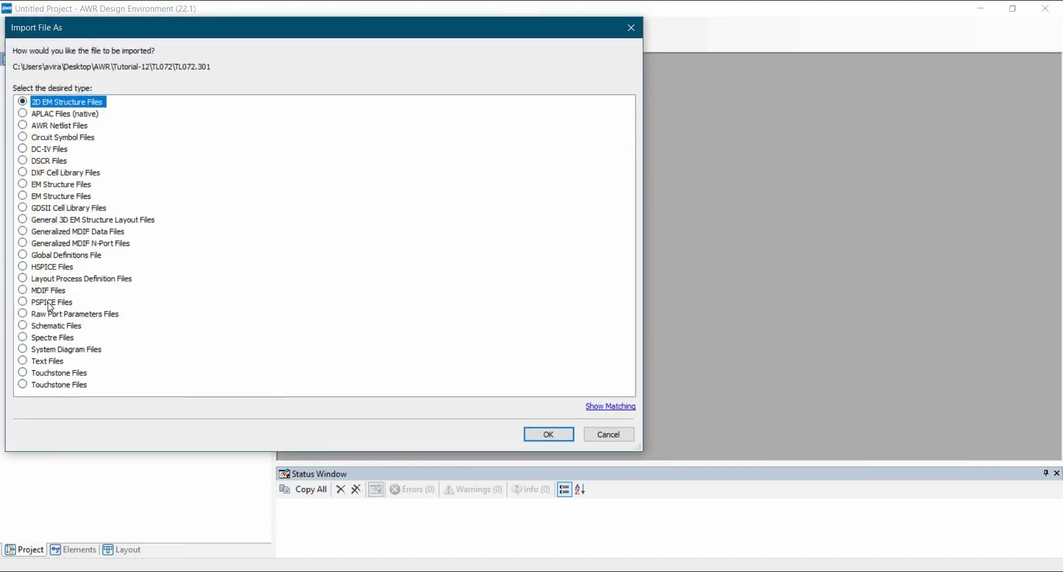
left_click(72, 305)
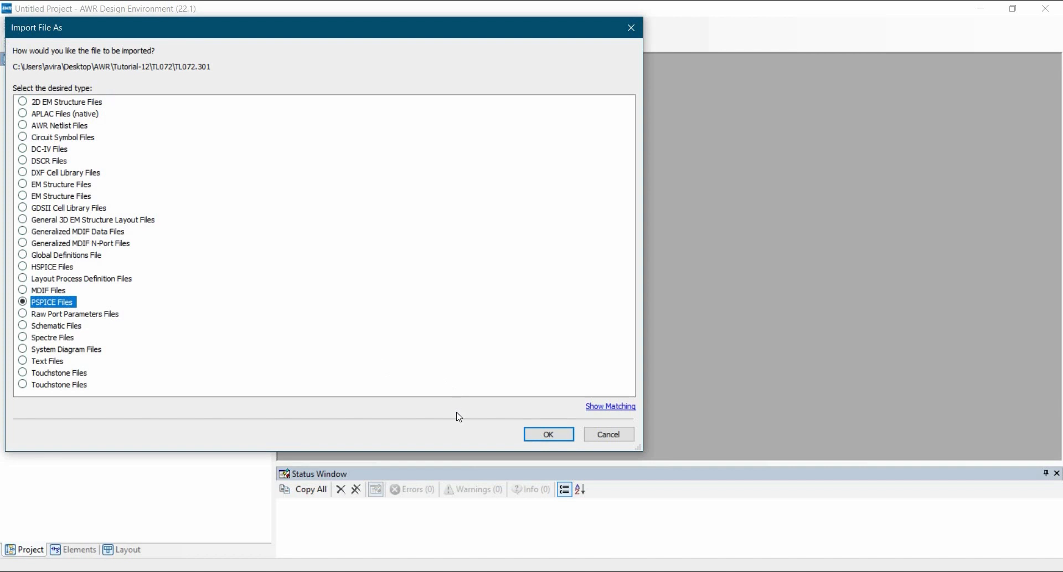
left_click(537, 437)
left_click(895, 84)
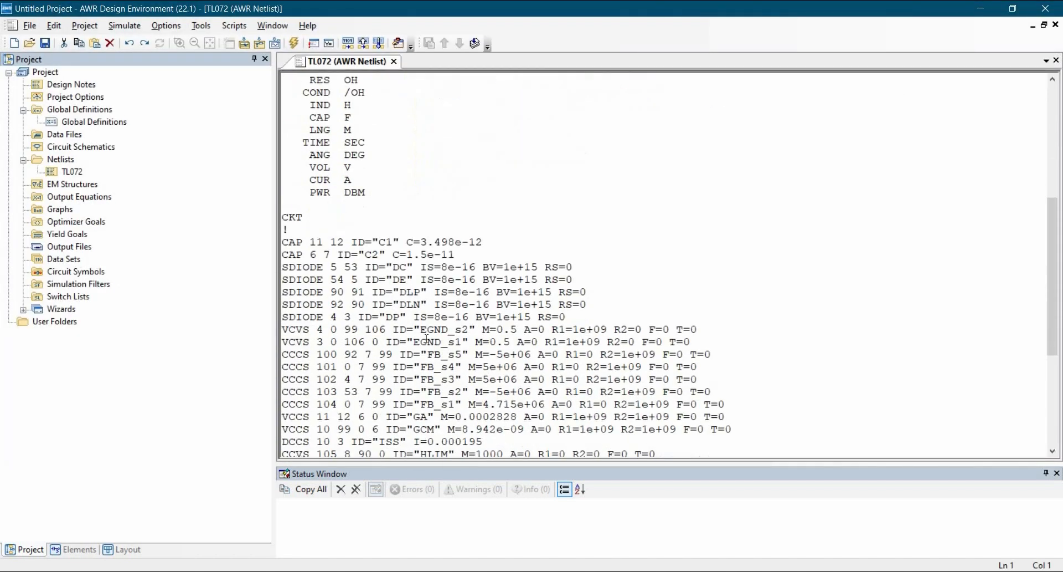
scroll(321, 83, "up", 4)
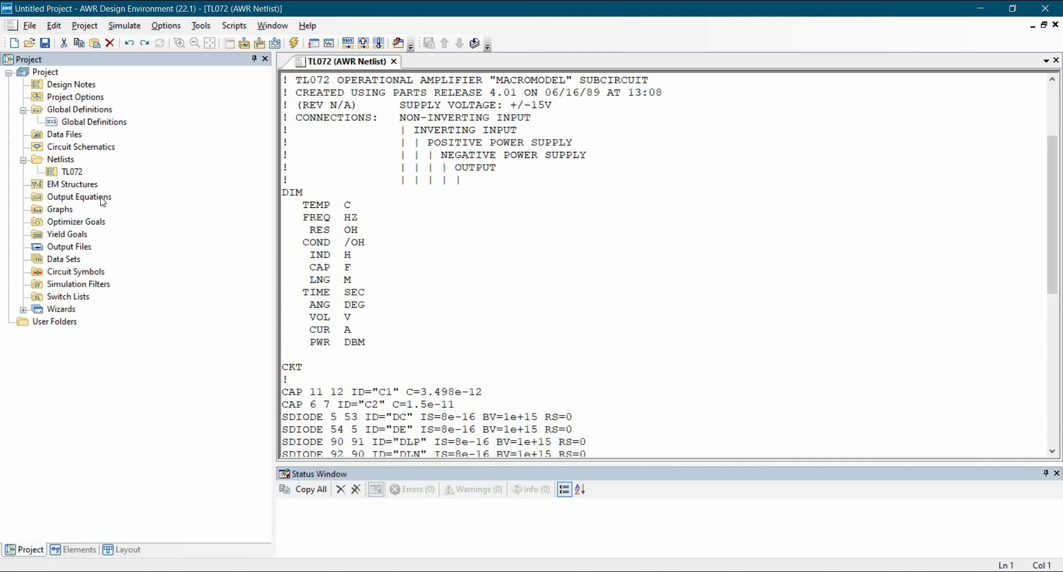
Step: Create a new circuit schematic named openloop_tl072
right_click(70, 150)
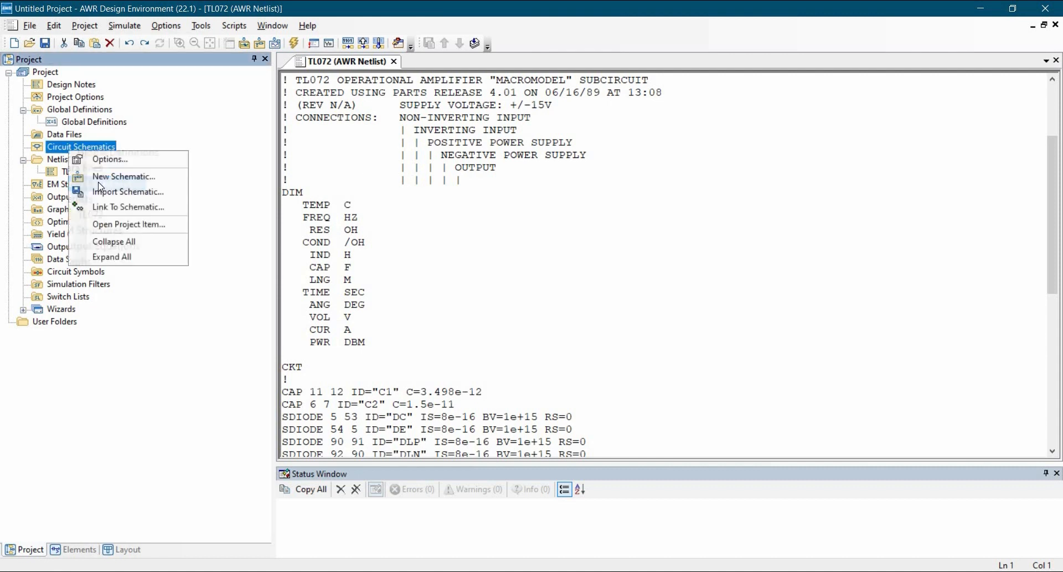
left_click(117, 176)
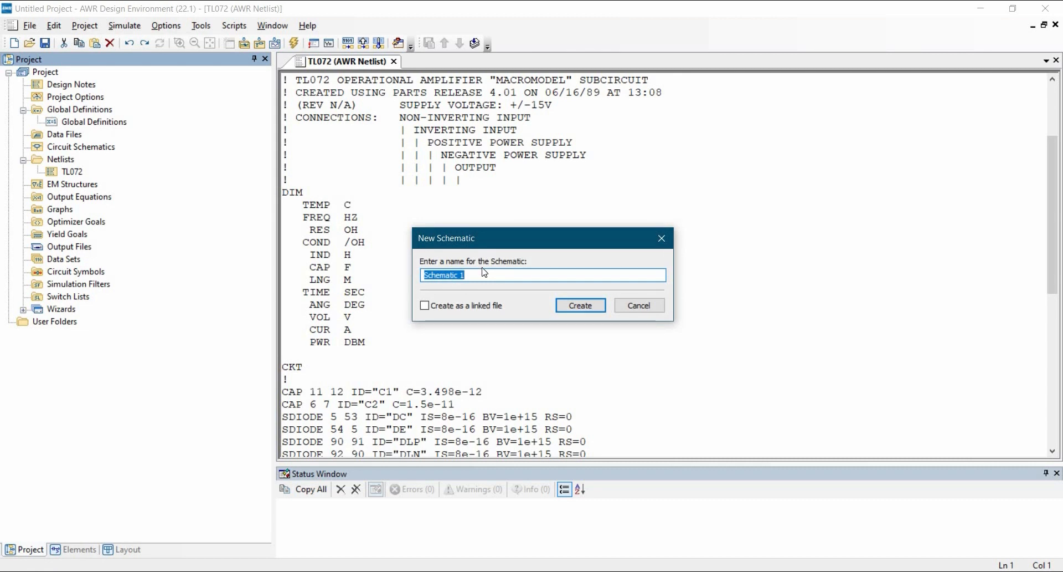
type("openloop_tl072")
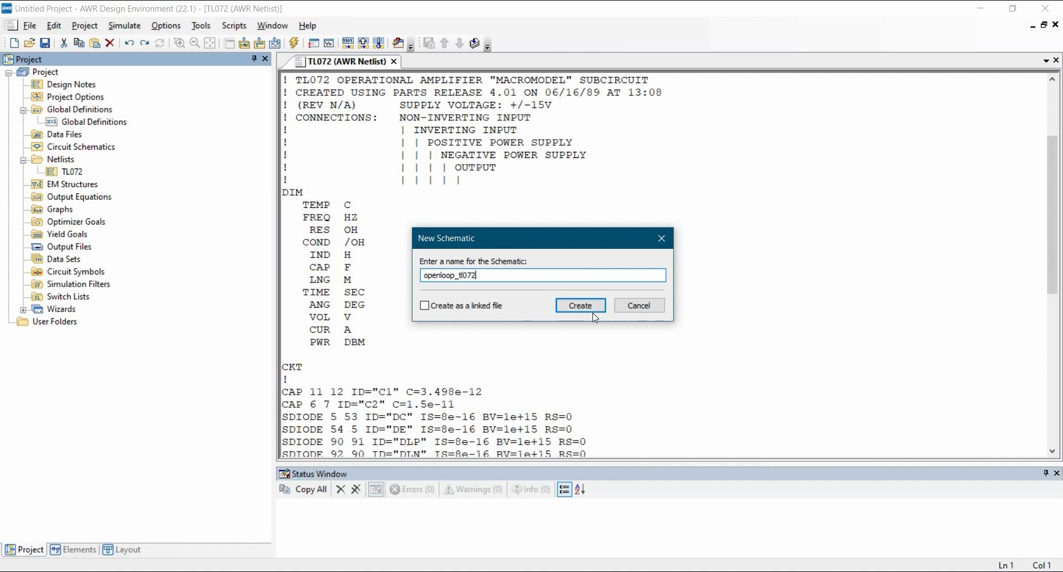
left_click(580, 305)
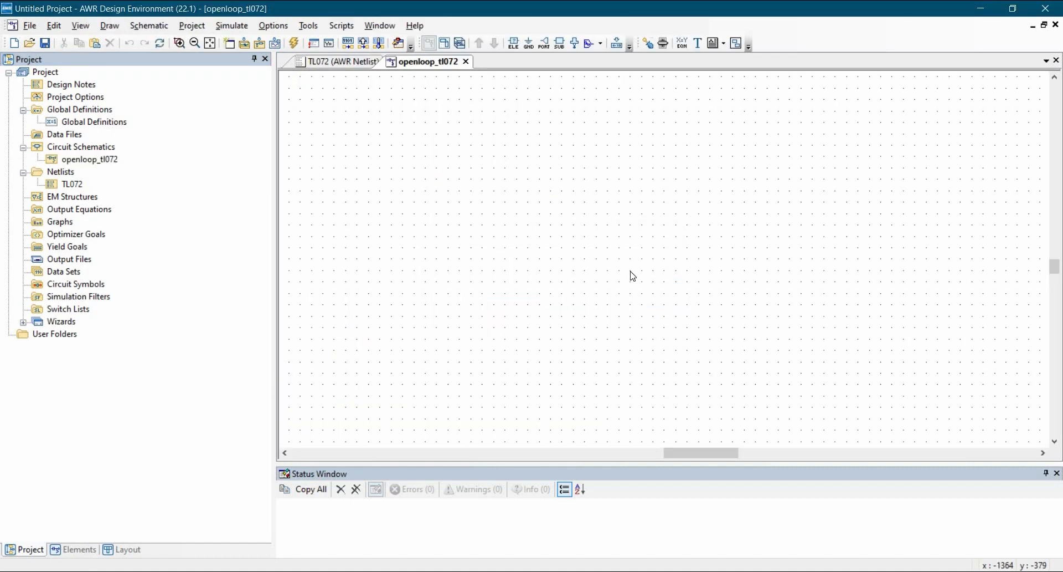
Step: Place the TL072 netlist as a subcircuit element with normal grounding near the middle of the schematic
left_click(559, 42)
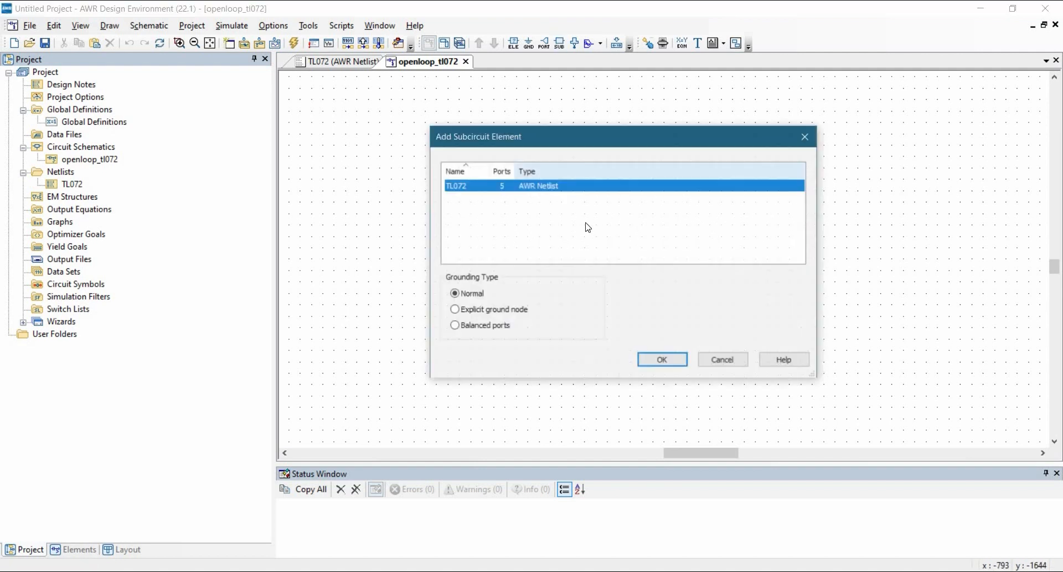
left_click(662, 360)
left_click(645, 266)
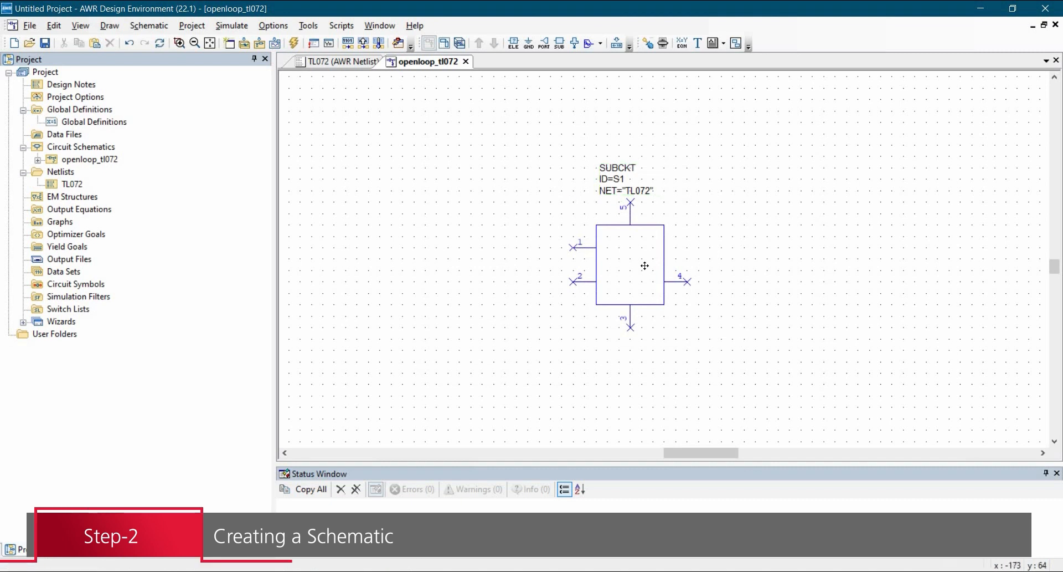
right_click(622, 260)
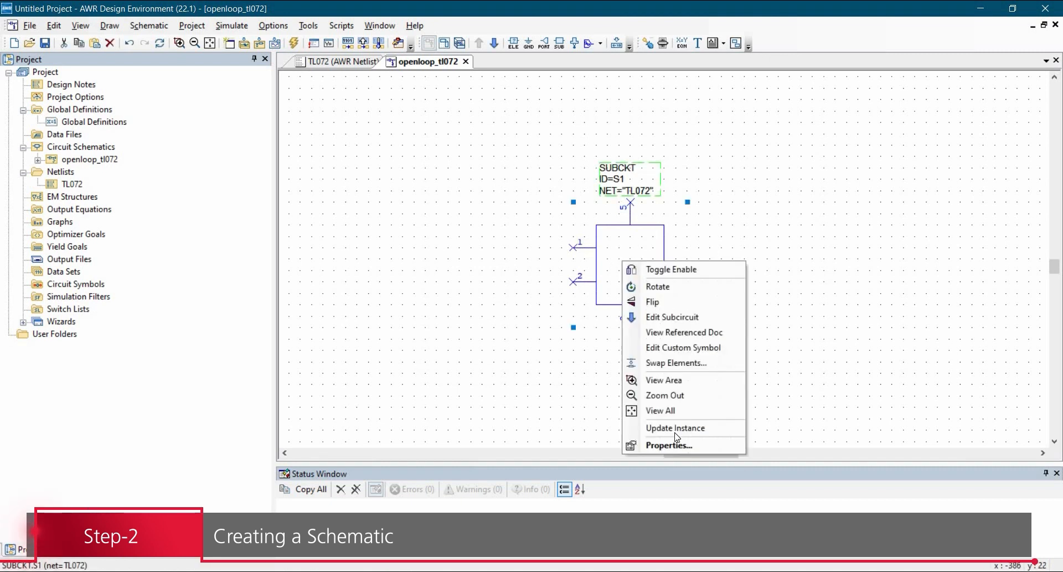
left_click(676, 443)
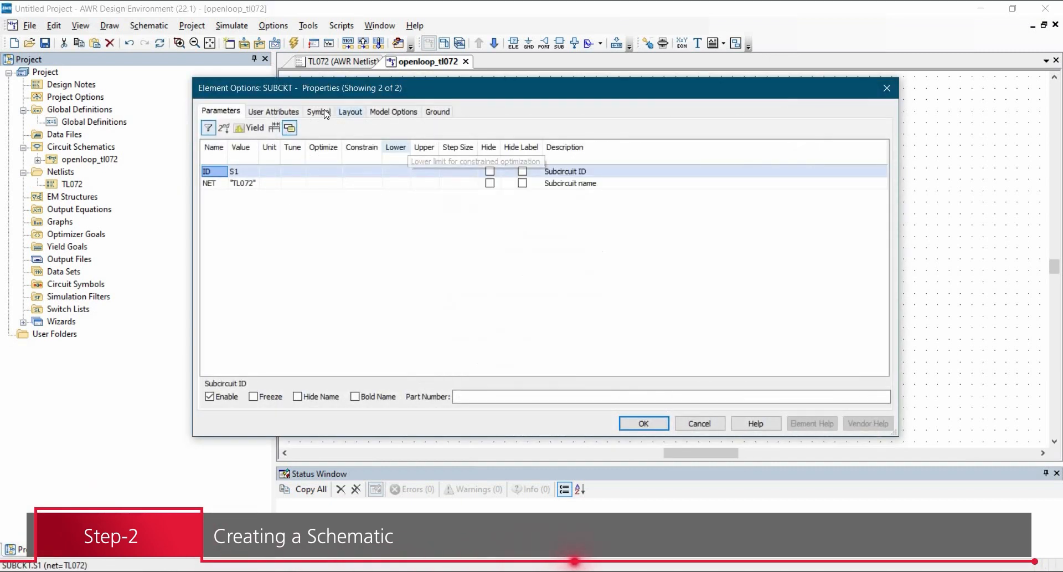
left_click(319, 110)
scroll(471, 277, "down", 15)
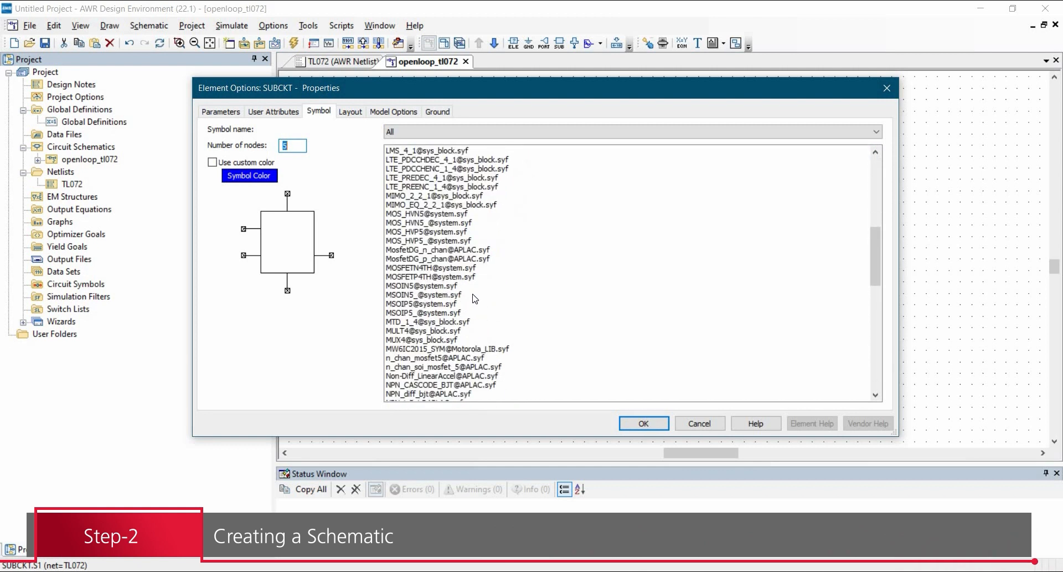
scroll(485, 302, "down", 15)
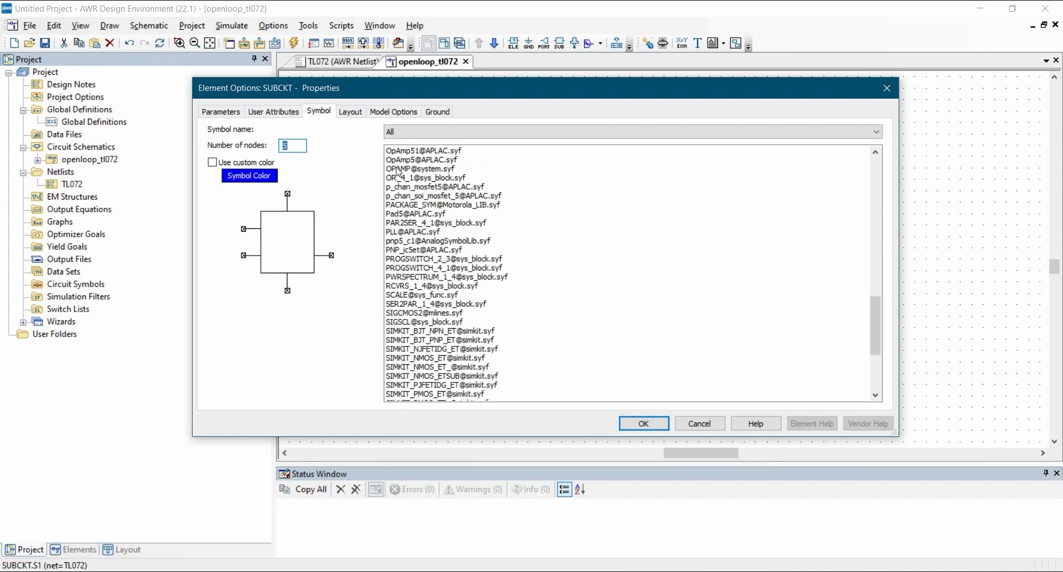
left_click(404, 160)
left_click(644, 424)
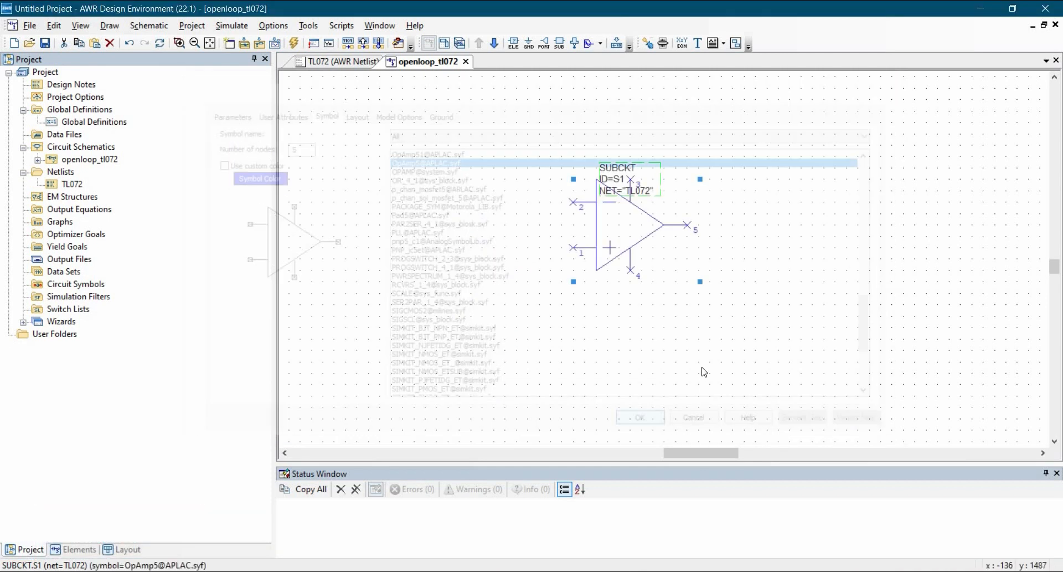
Step: Move the op-amp slightly down and shift its parameter text clear above the symbol
left_click(637, 218)
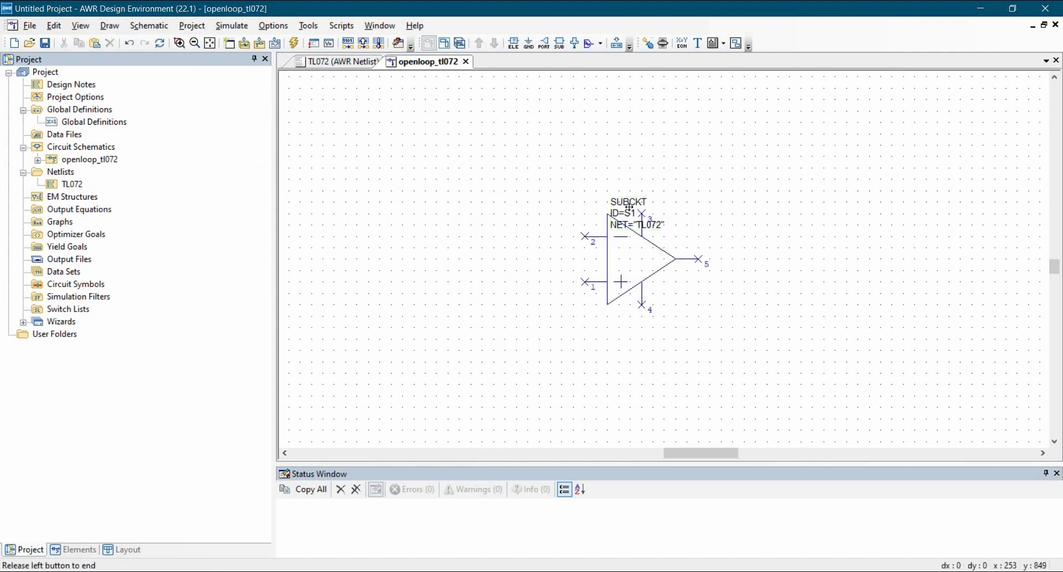
left_click_drag(596, 91, 609, 103)
left_click(560, 223)
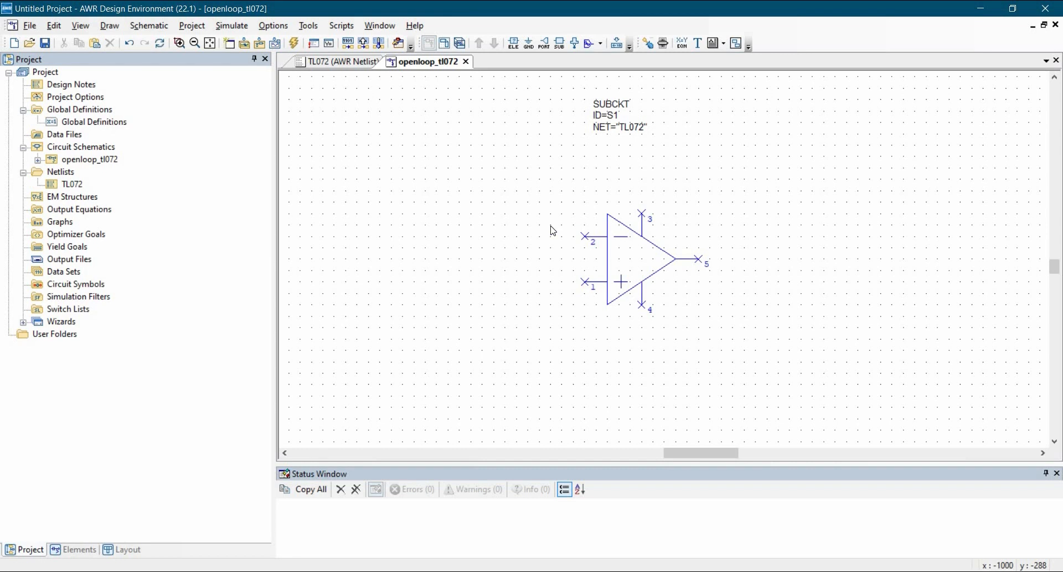
Step: Add a horizontal DC voltage source (DCVS) above the op-amp, with its positive terminal above pin 3
key("ctrl+l")
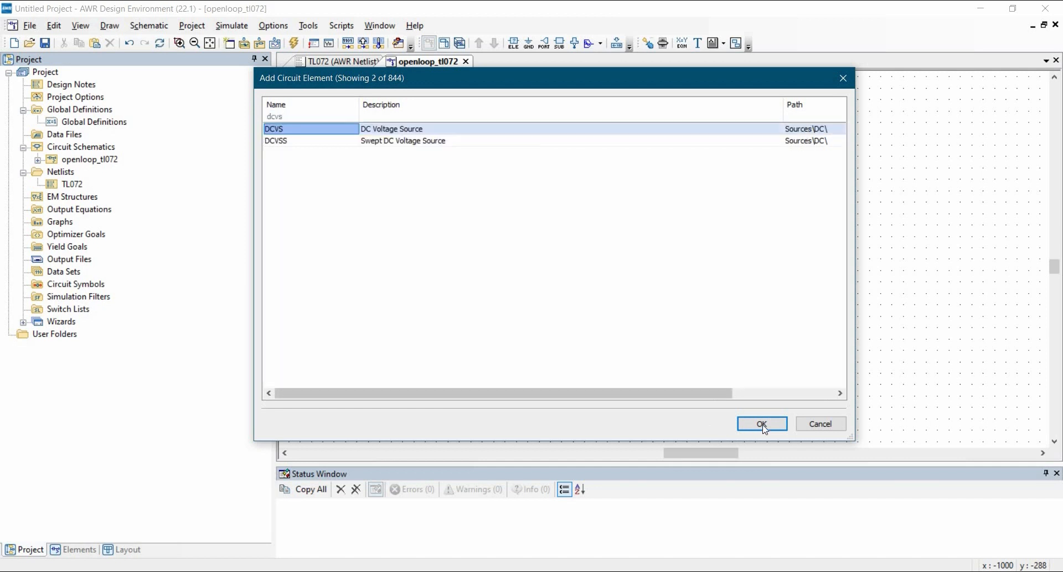
left_click(764, 426)
right_click(730, 190)
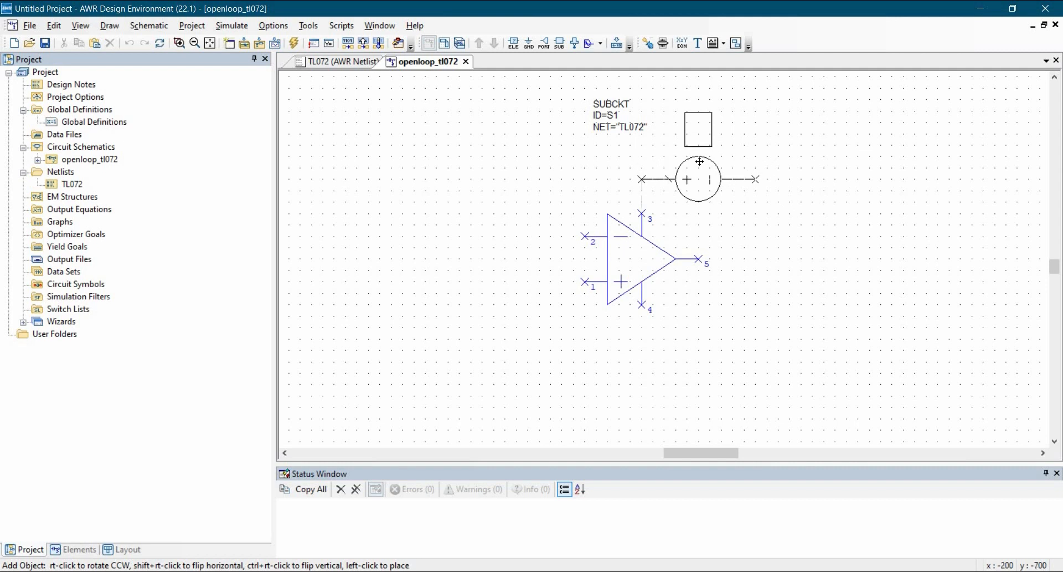
left_click(699, 161)
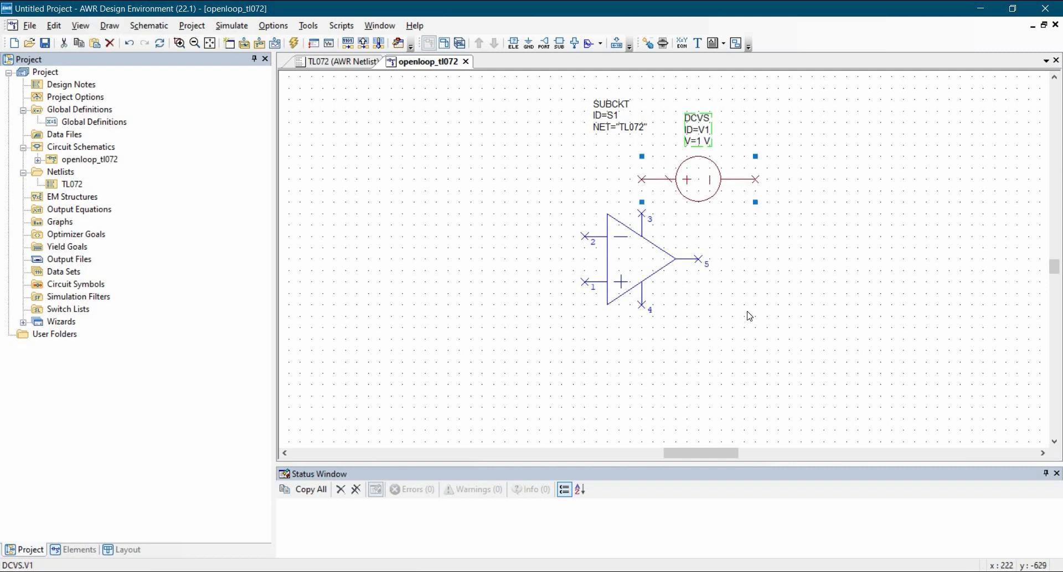
Step: Copy the DC voltage source and place the duplicate below the op-amp, near pin 4
key("ctrl+c")
key("ctrl+v")
left_click(711, 318)
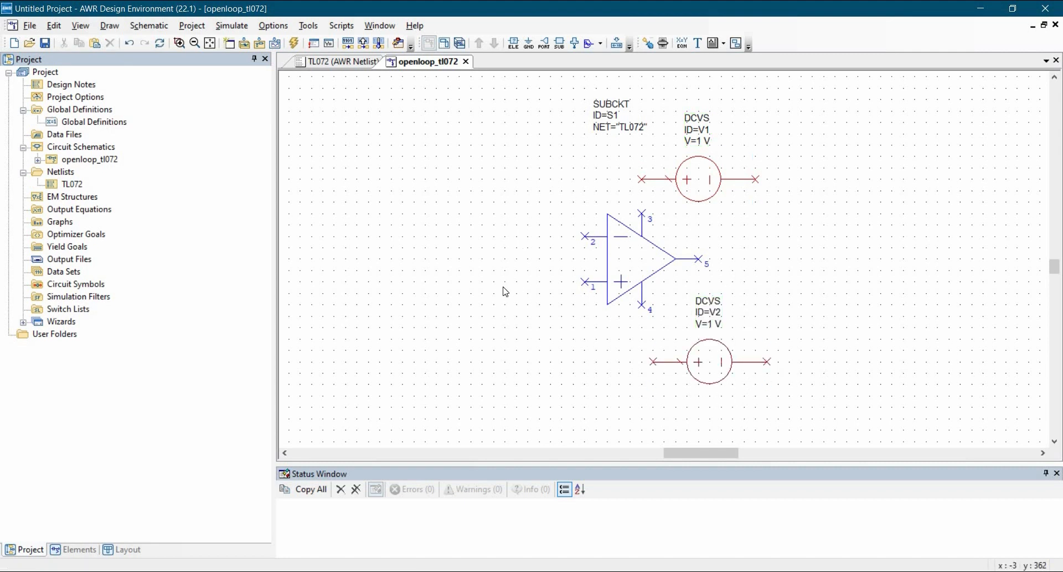
left_click_drag(469, 285, 470, 286)
Step: Add a vertically oriented resistor (RES) to the right of the op-amp's output
key("ctrl+l")
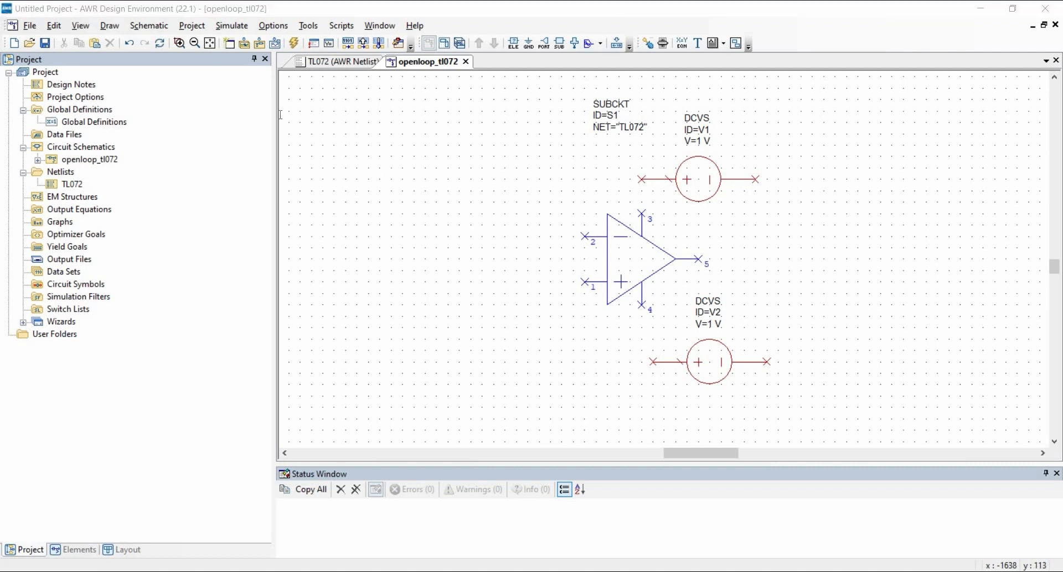
type("res")
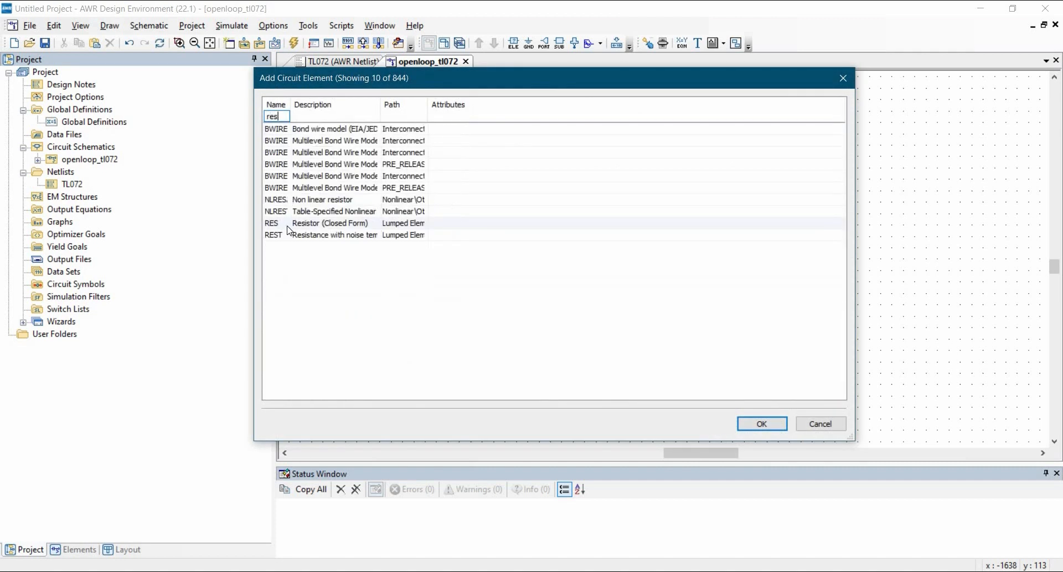
key("Return")
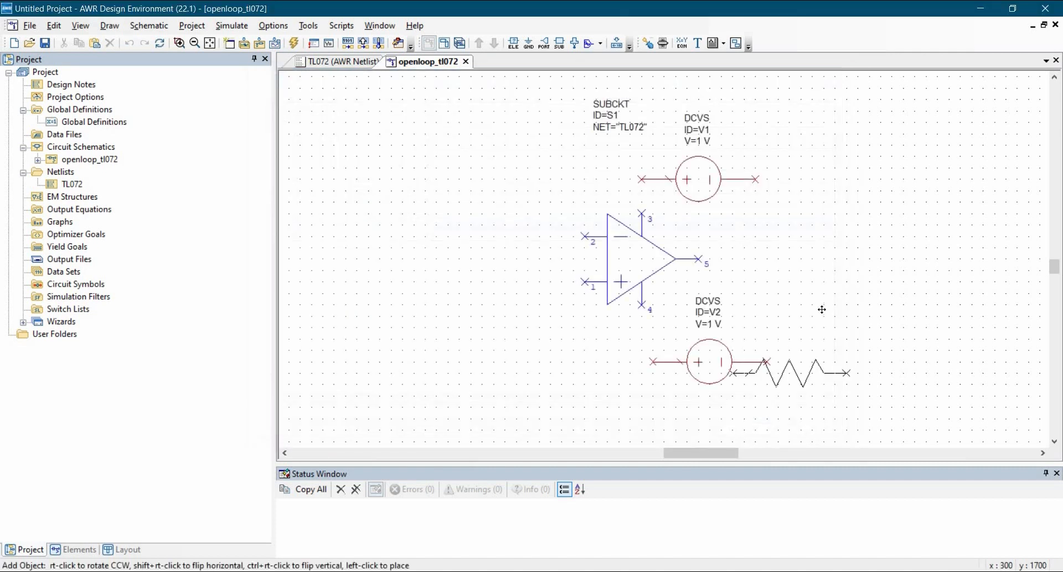
right_click(873, 303)
left_click(866, 320)
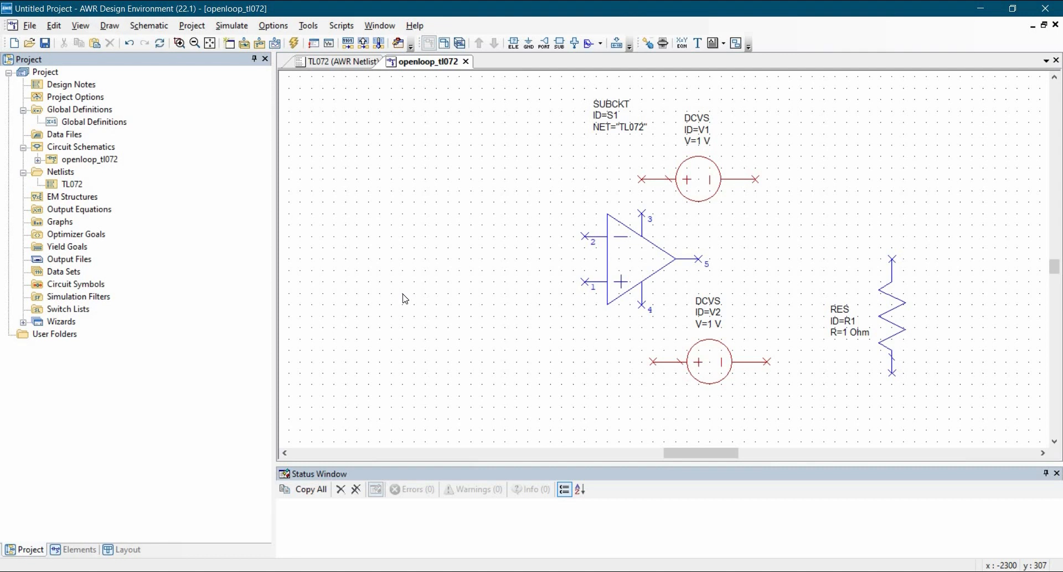
Step: Add a vertical AC voltage source (ACVS) left of the op-amp, with its positive terminal level with pin 1
key("ctrl+l")
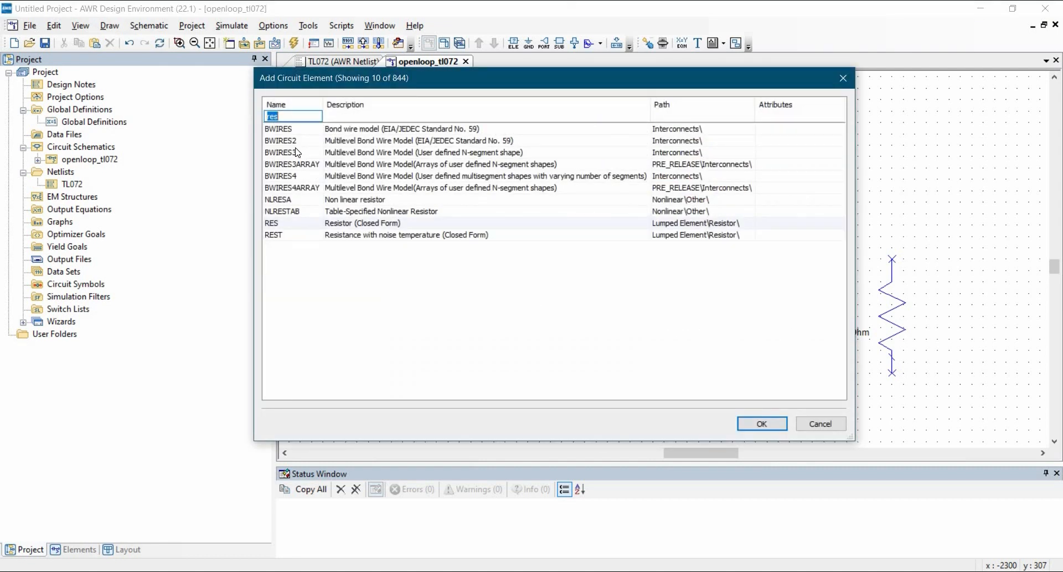
type("ACVS")
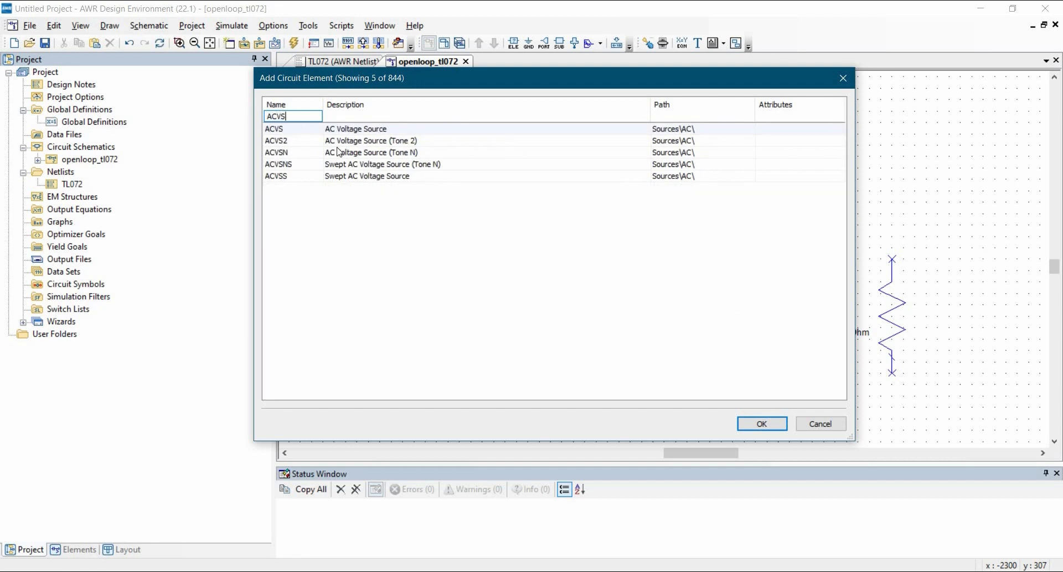
left_click(762, 423)
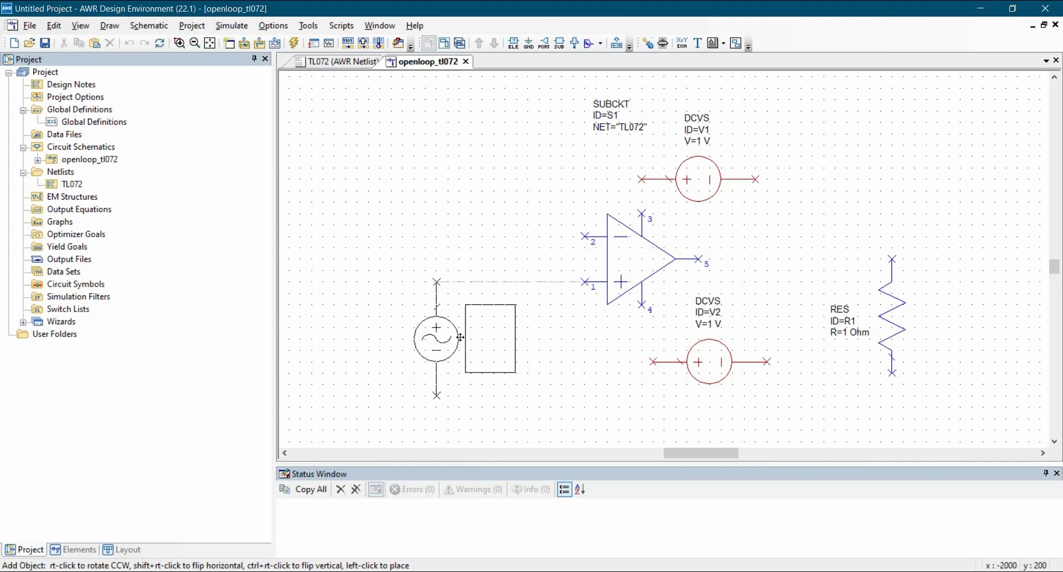
left_click(459, 339)
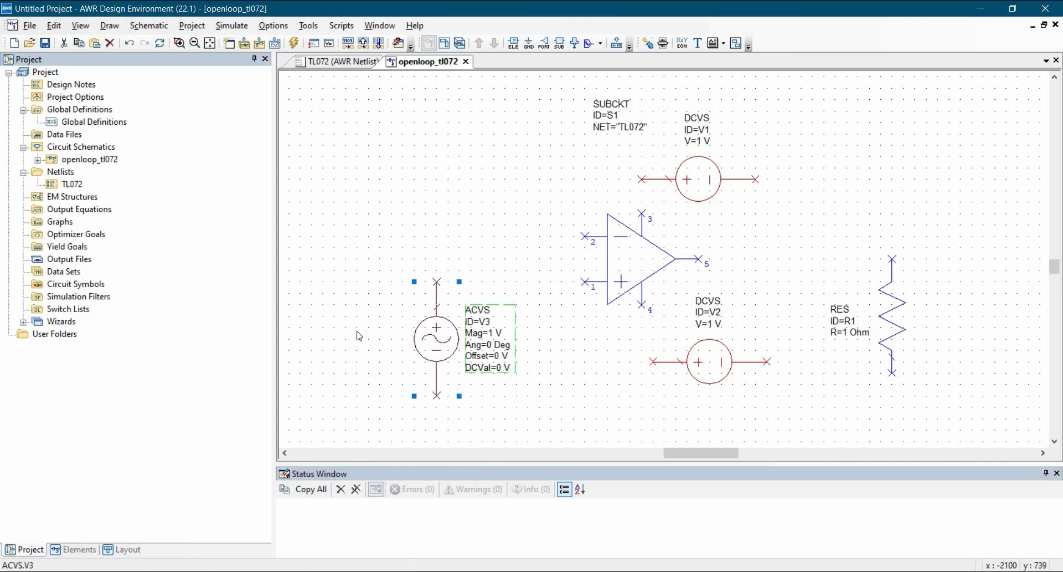
key("Escape")
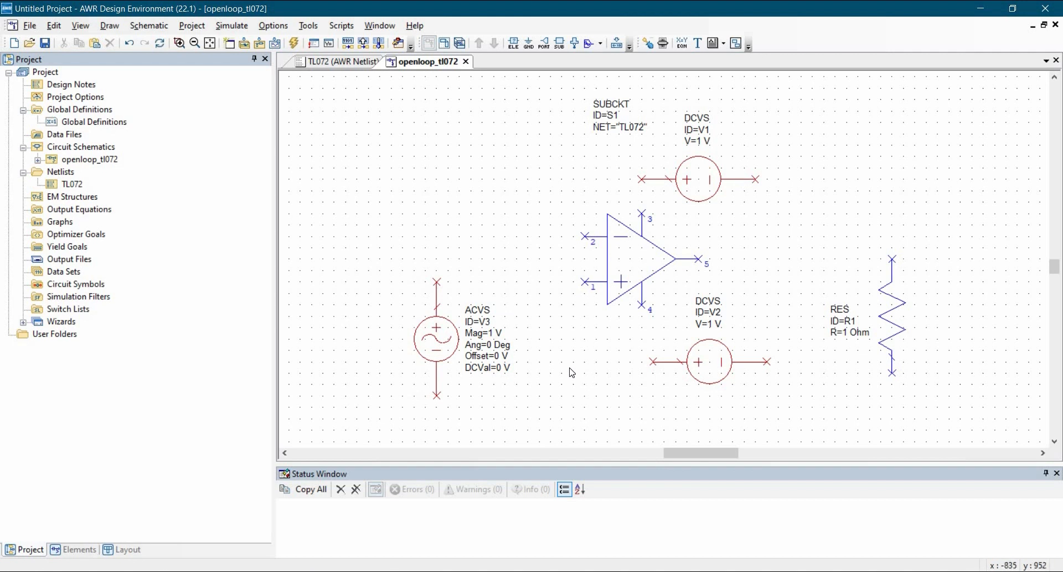
Step: Add a vertical voltmeter (V_METER) to the left of the AC voltage source, level with it
key("ctrl+l")
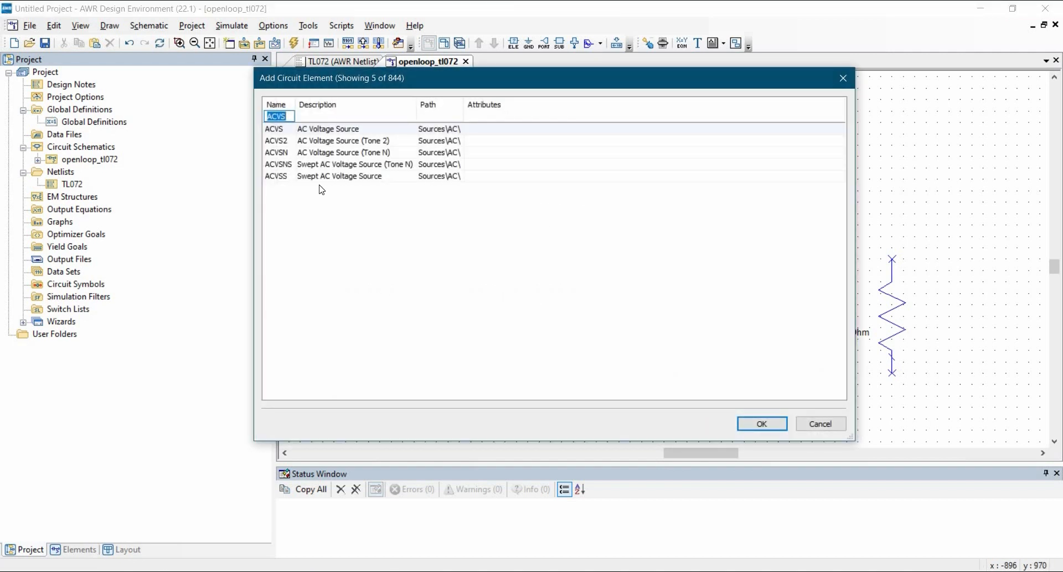
type("V_METER")
key("Return")
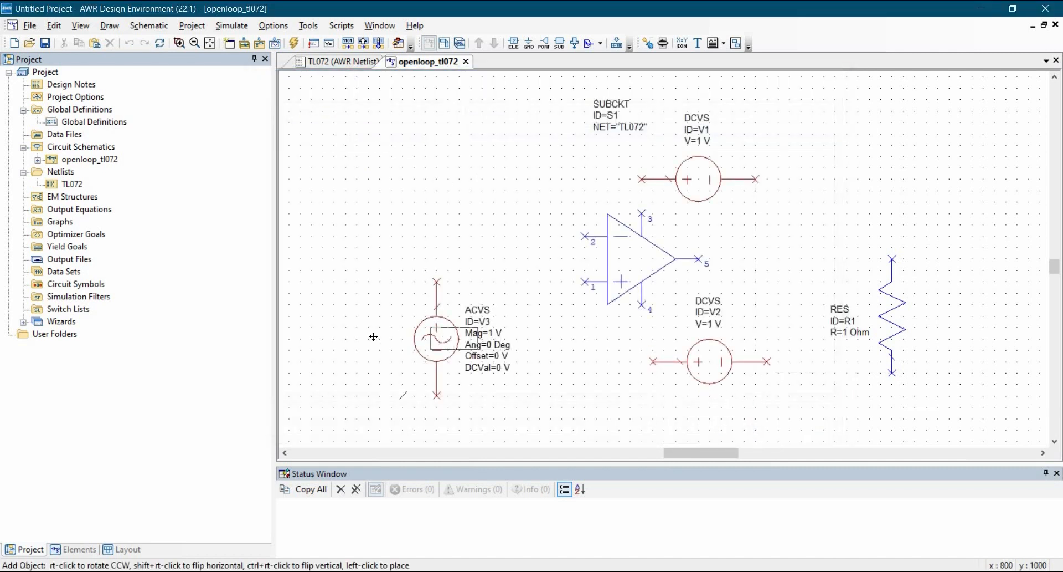
left_click(341, 334)
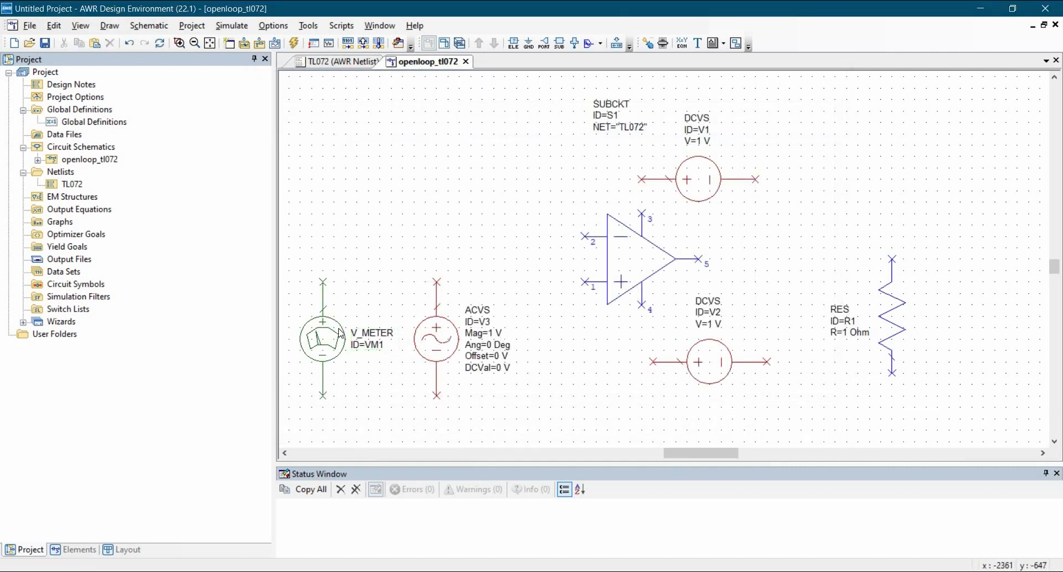
Step: Copy the voltmeter and place the duplicate to the right of the resistor, aligned with its top terminal
left_click(331, 350)
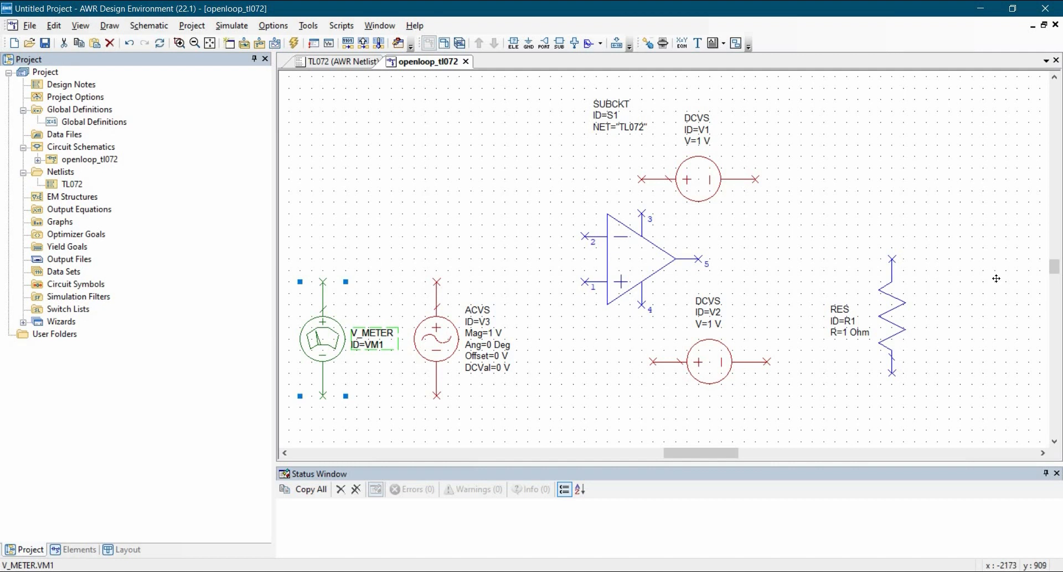
key("ctrl+c")
key("ctrl+v")
left_click(973, 316)
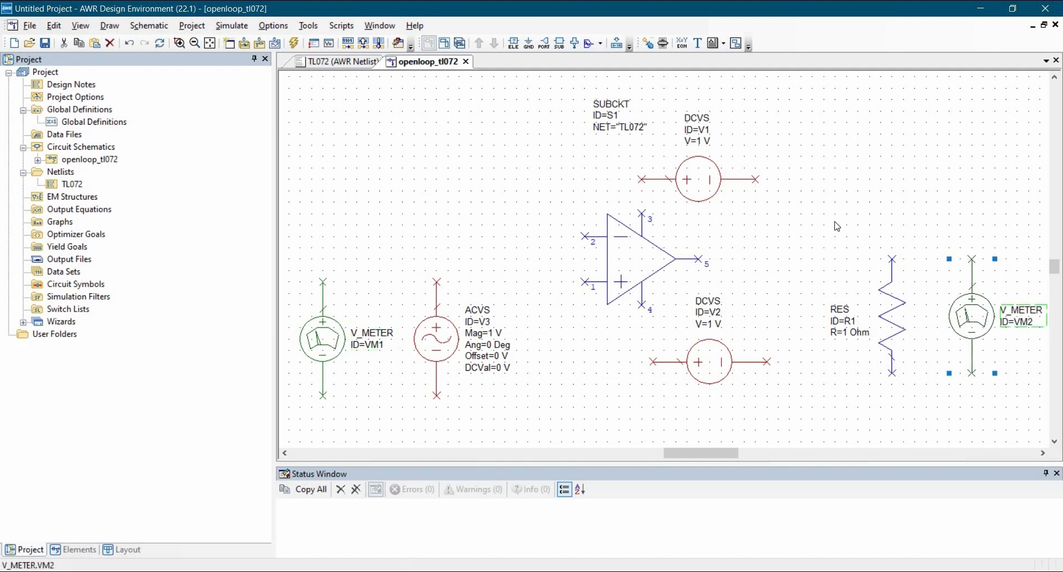
left_click(837, 226)
scroll(665, 243, "down", 1)
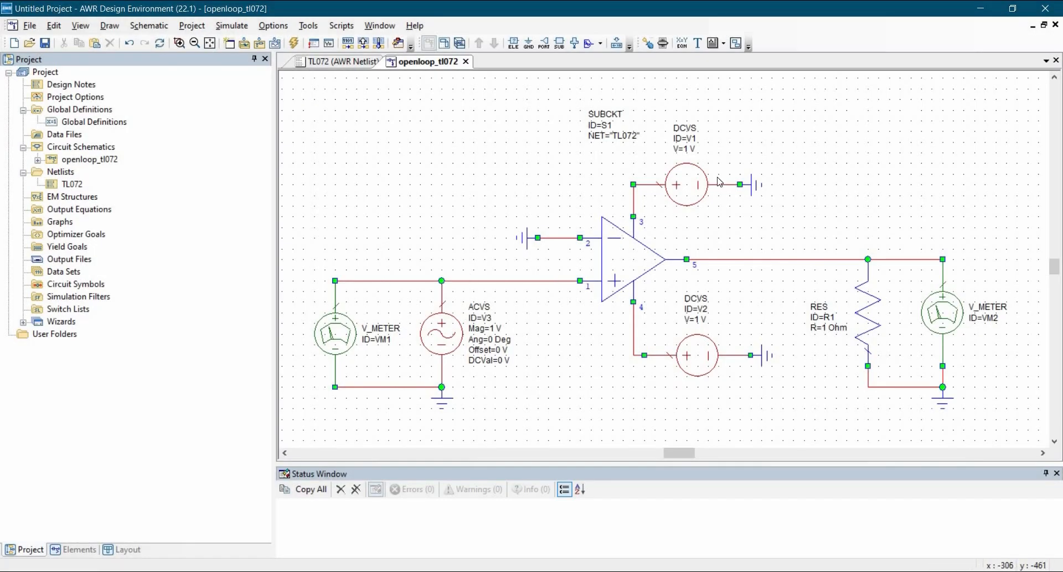
Step: Set the DC supply above the op-amp to 15 V and the one below it to -15 V
double_click(691, 155)
type("15")
key("Return")
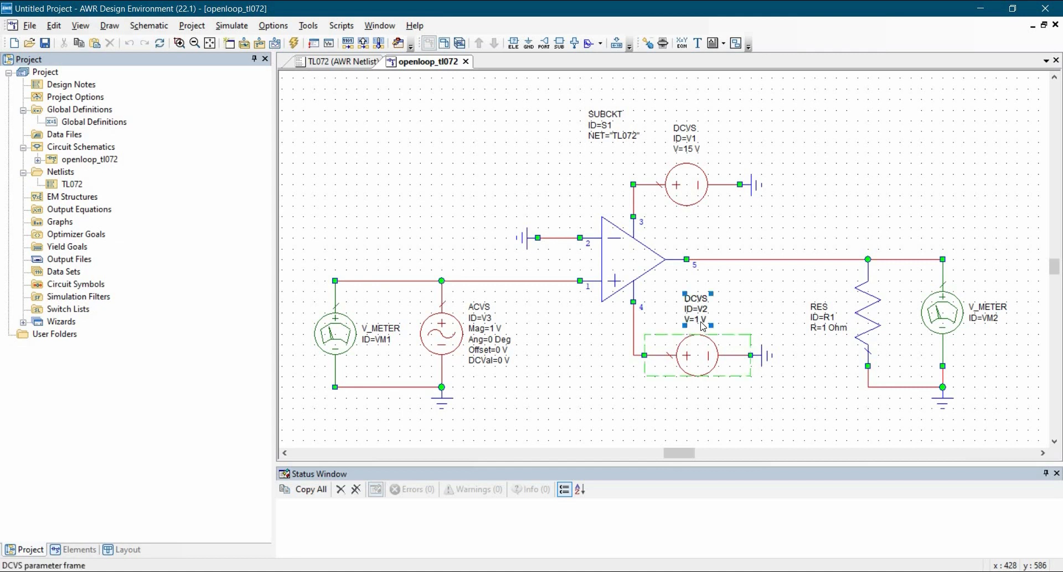
double_click(701, 320)
type("-15")
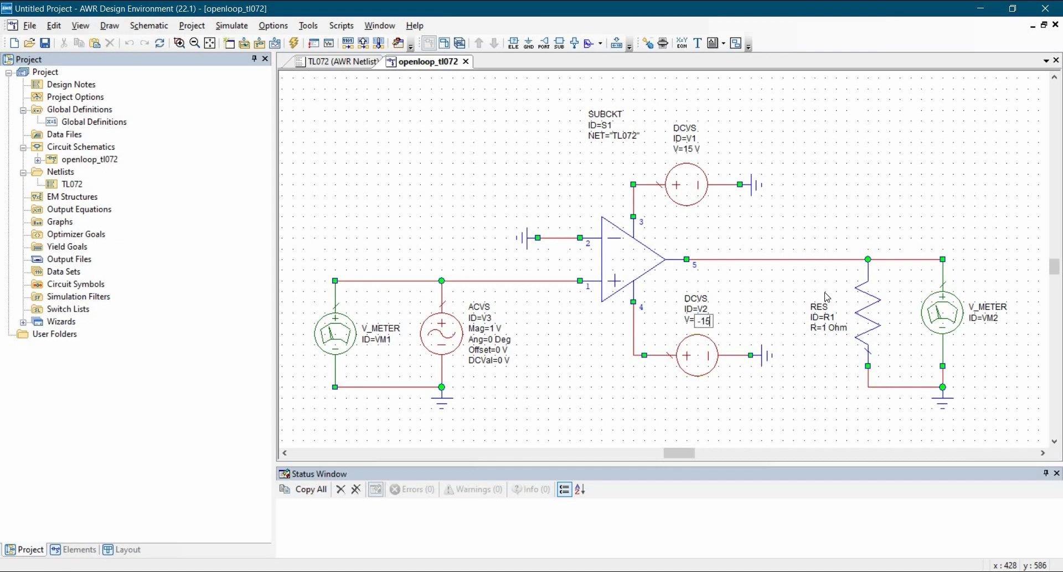
key("Return")
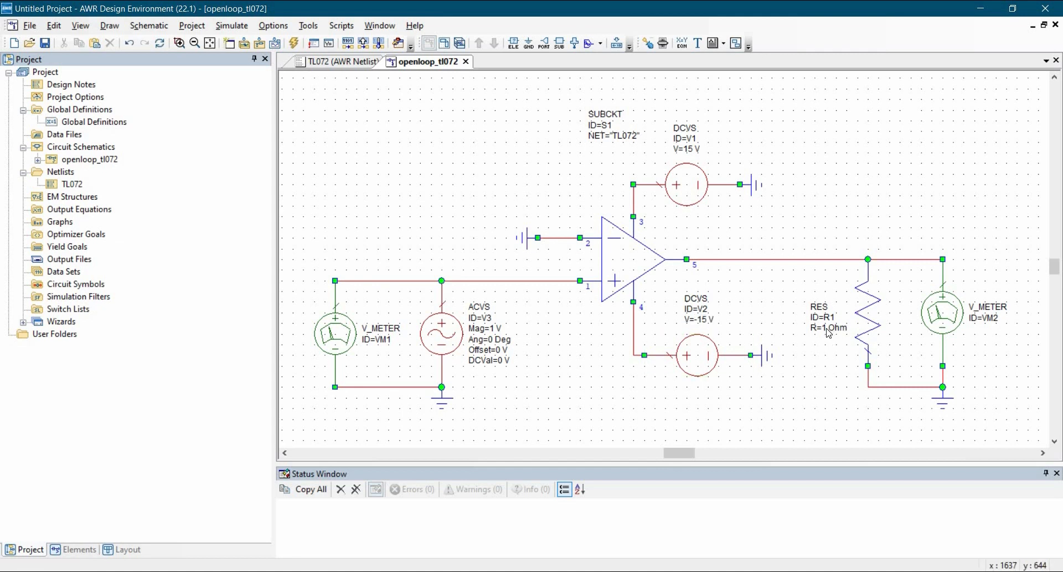
Step: Set the load resistor to 100K Ohm and the AC voltage source's magnitude to 1e-6 V
double_click(829, 329)
type("100k")
key("Return")
double_click(495, 329)
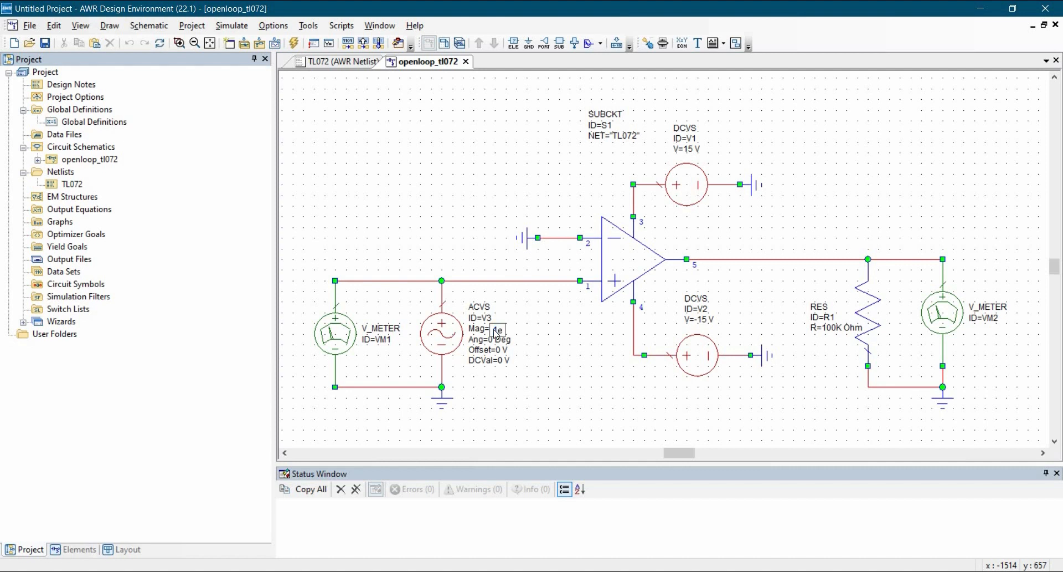
type("6")
key("Return")
Step: Change the input voltmeter's ID to Vin and the output voltmeter's ID to Vout
double_click(386, 341)
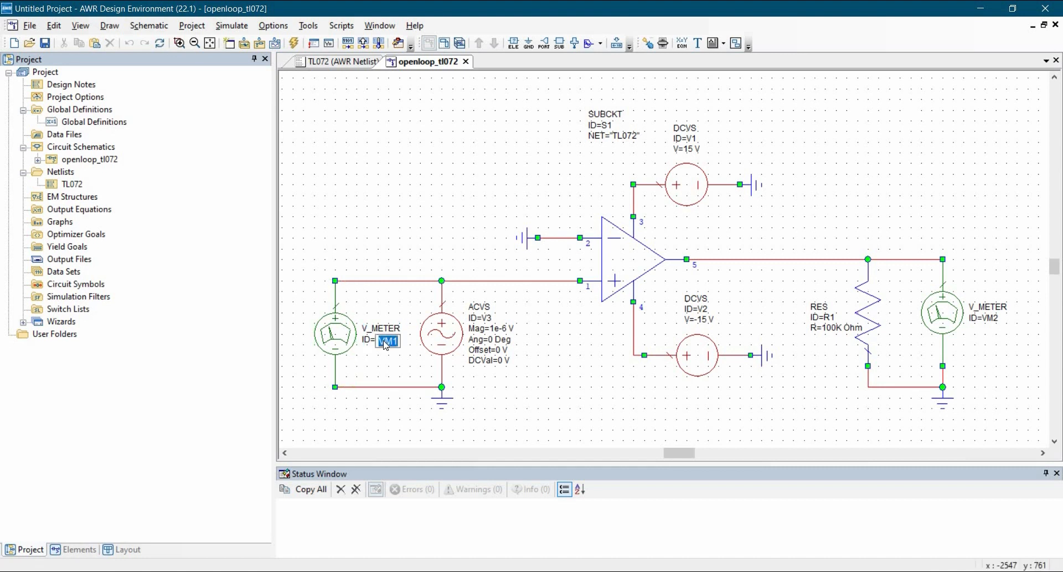
type("Vin")
key("Return")
double_click(992, 316)
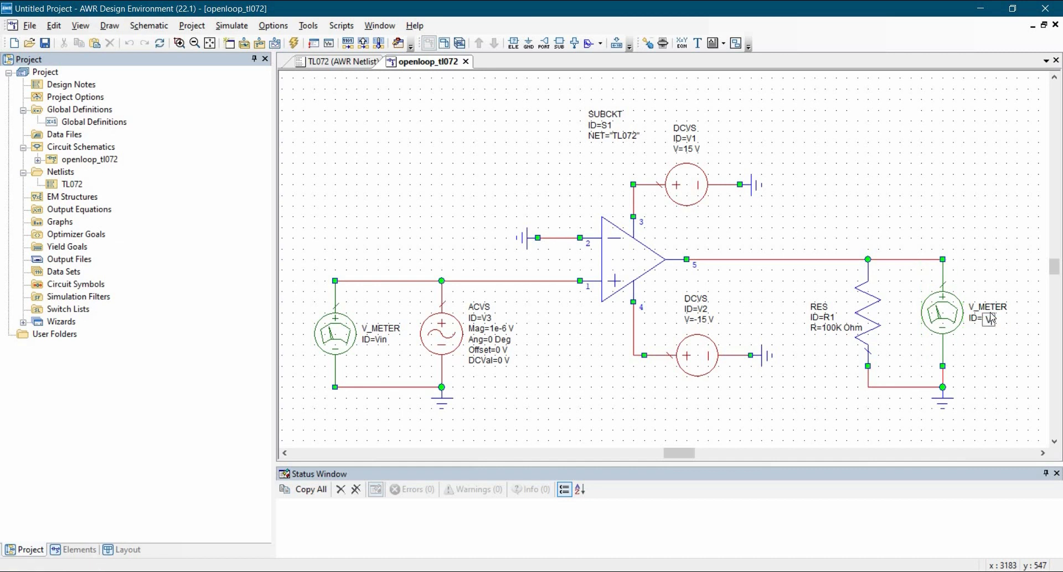
type("Vout")
left_click(889, 163)
Step: Open the project options and set the frequency data entry units to Hz
double_click(88, 97)
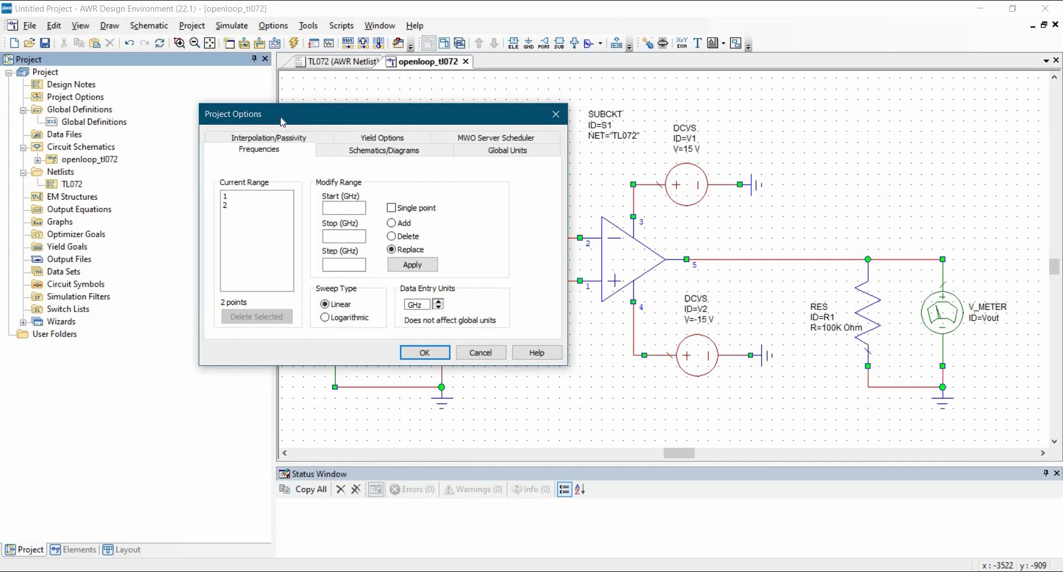
left_click_drag(281, 121, 363, 115)
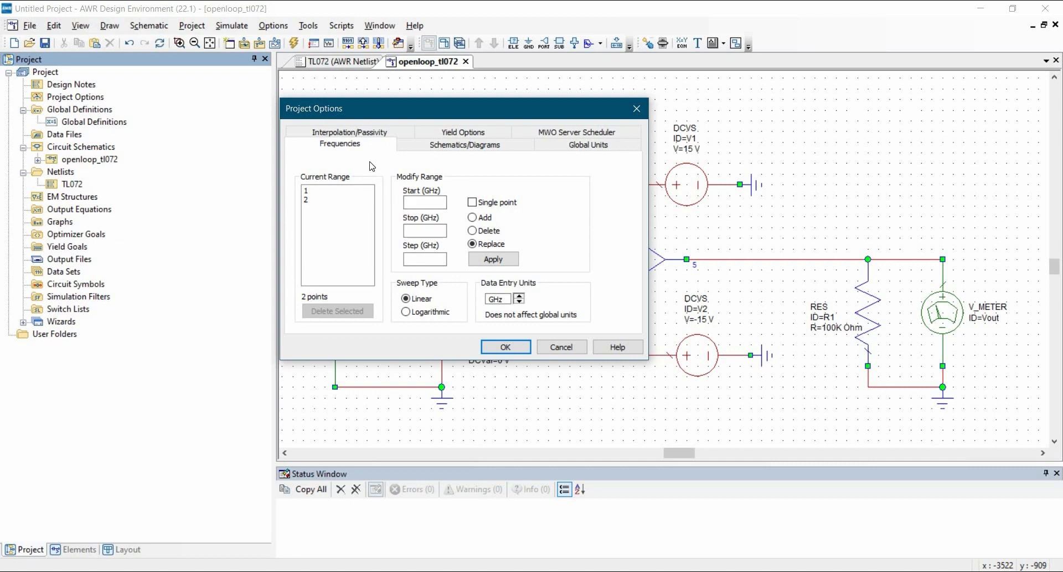
left_click(519, 302)
left_click(519, 302)
Step: Replace the project frequency range with a logarithmic sweep from 1 to 100000 Hz at 20 points per decade
left_click(425, 202)
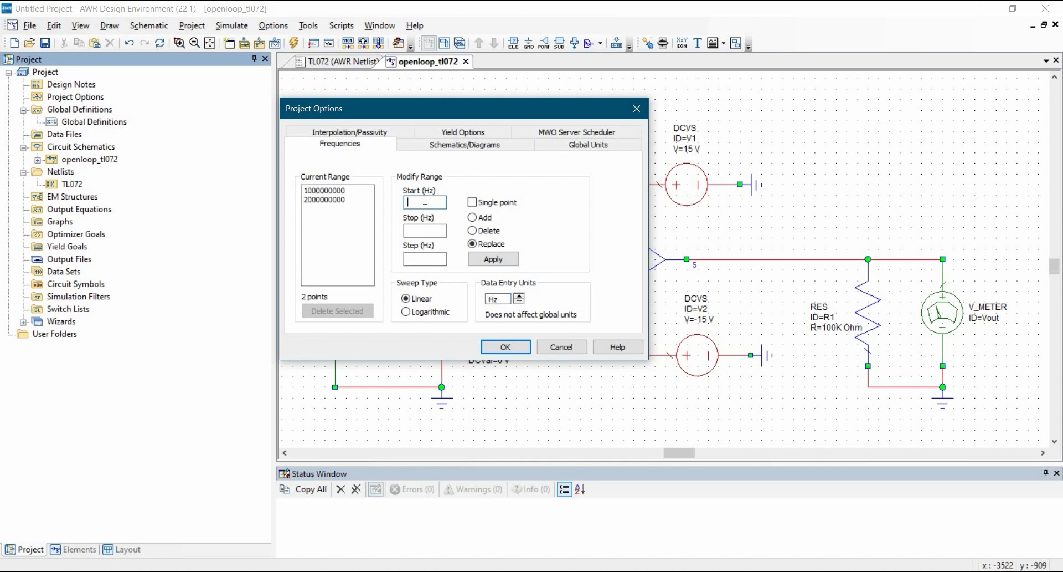
type("1")
left_click(420, 231)
type("100000")
left_click(414, 258)
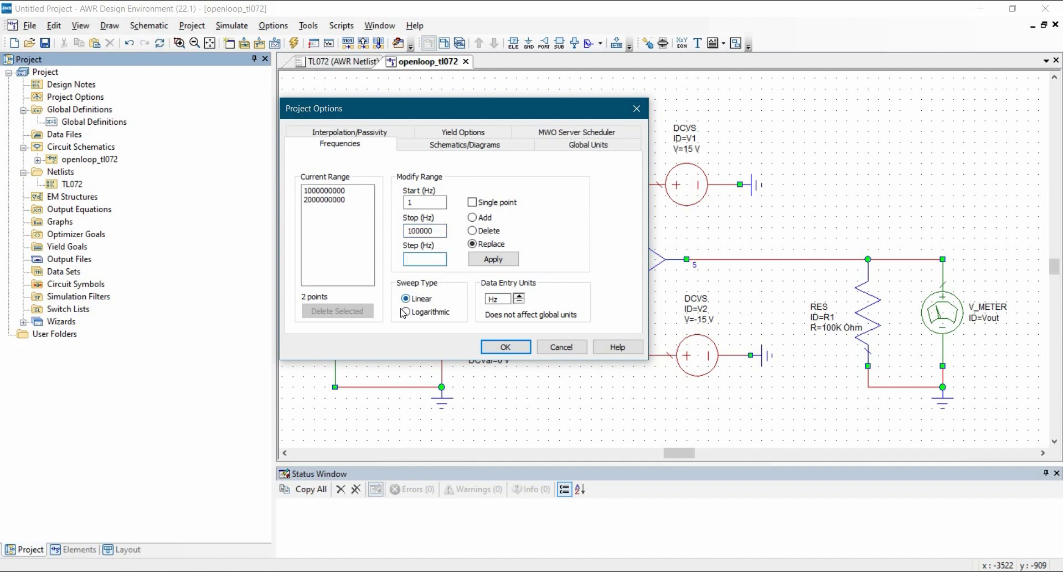
left_click(422, 311)
left_click(416, 258)
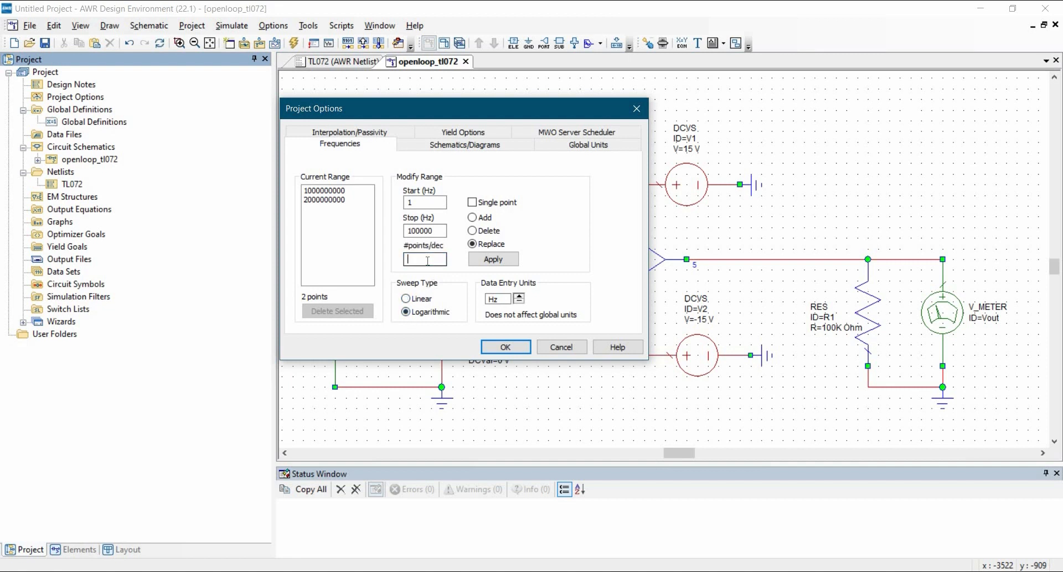
type("20")
left_click(482, 262)
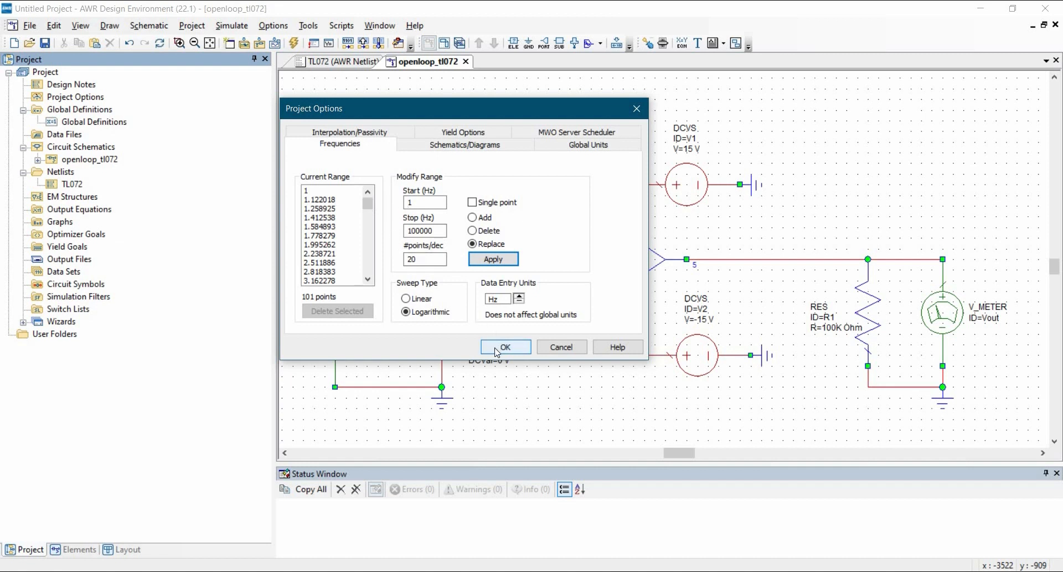
Step: Change the global frequency unit in default.lpf to Hz and accept the project options
left_click(554, 145)
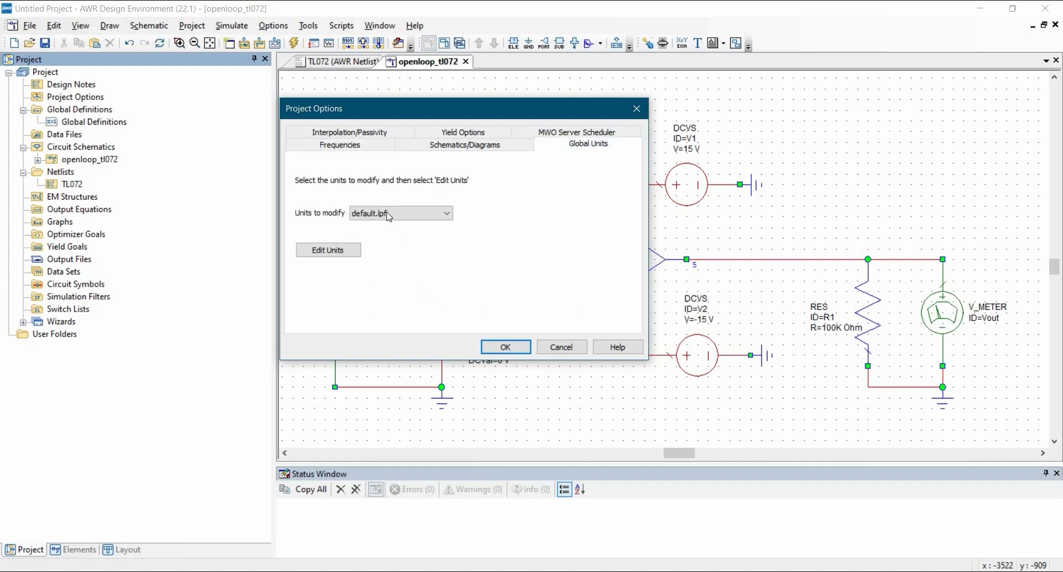
left_click(344, 253)
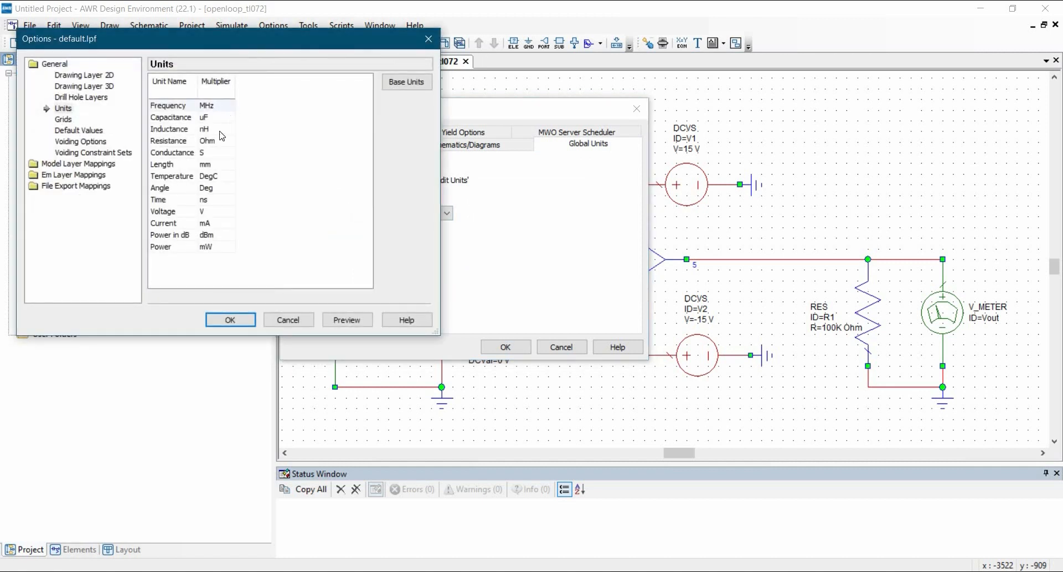
left_click(216, 106)
left_click(208, 117)
left_click(232, 319)
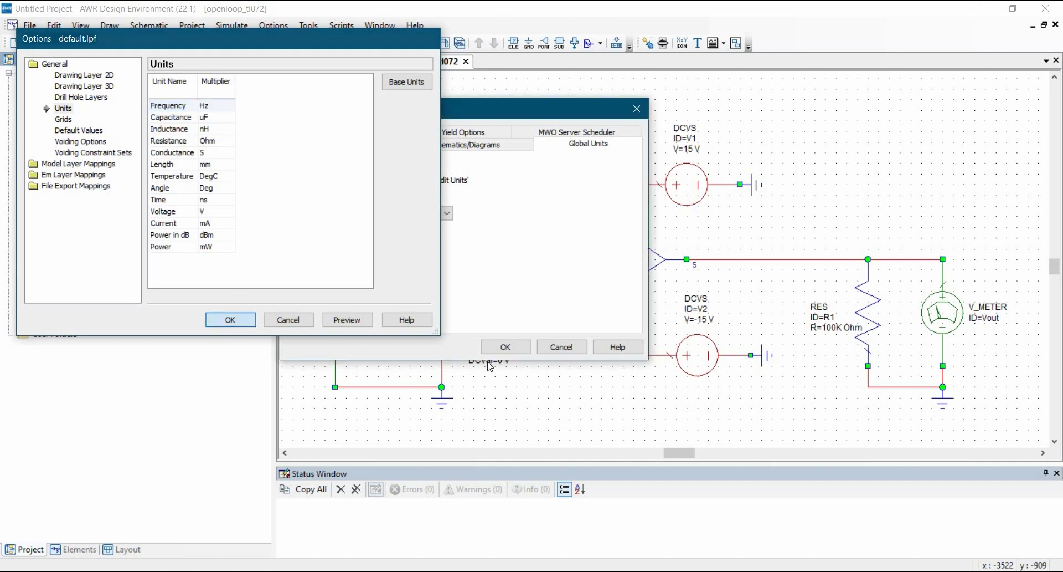
left_click(505, 347)
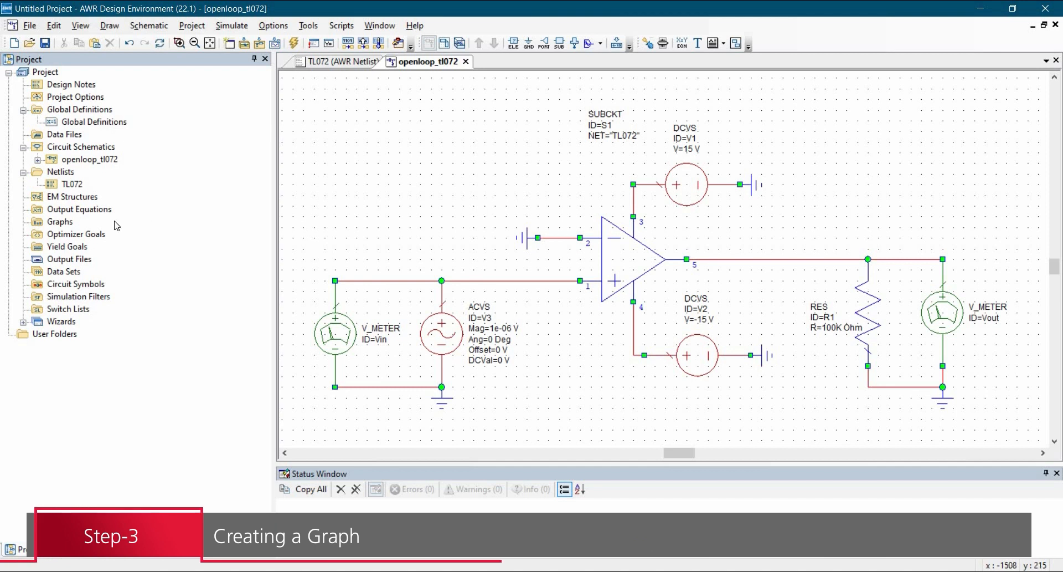
Step: Create a rectangular graph named Openloop_Gain
right_click(58, 222)
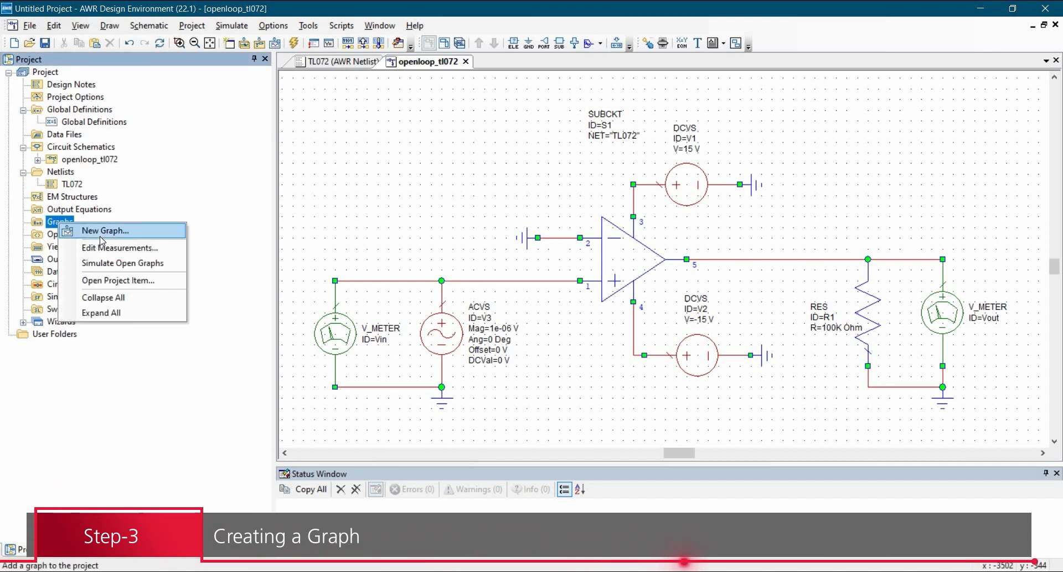
left_click(101, 234)
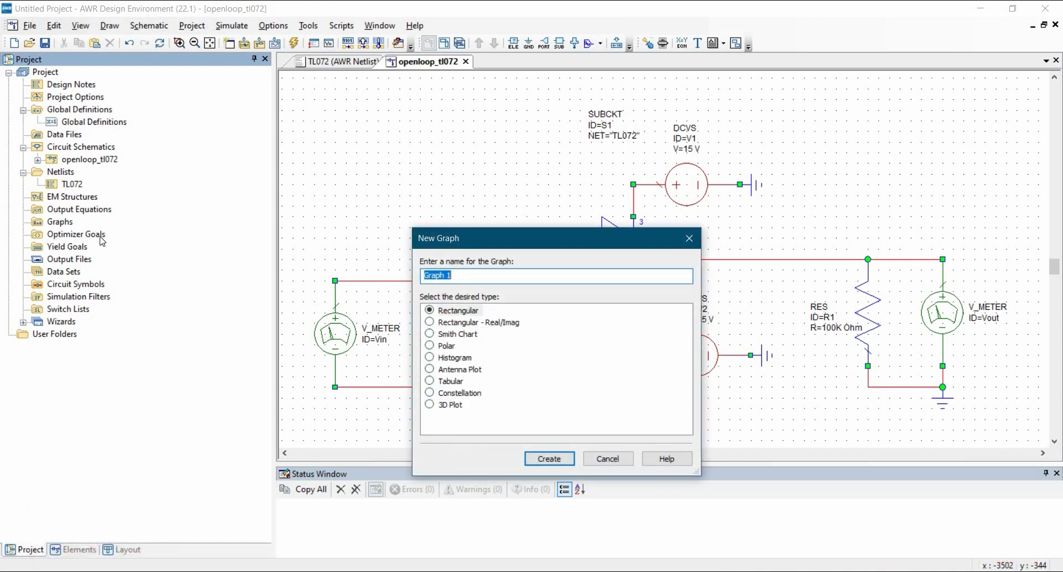
type("Openloop_Gain")
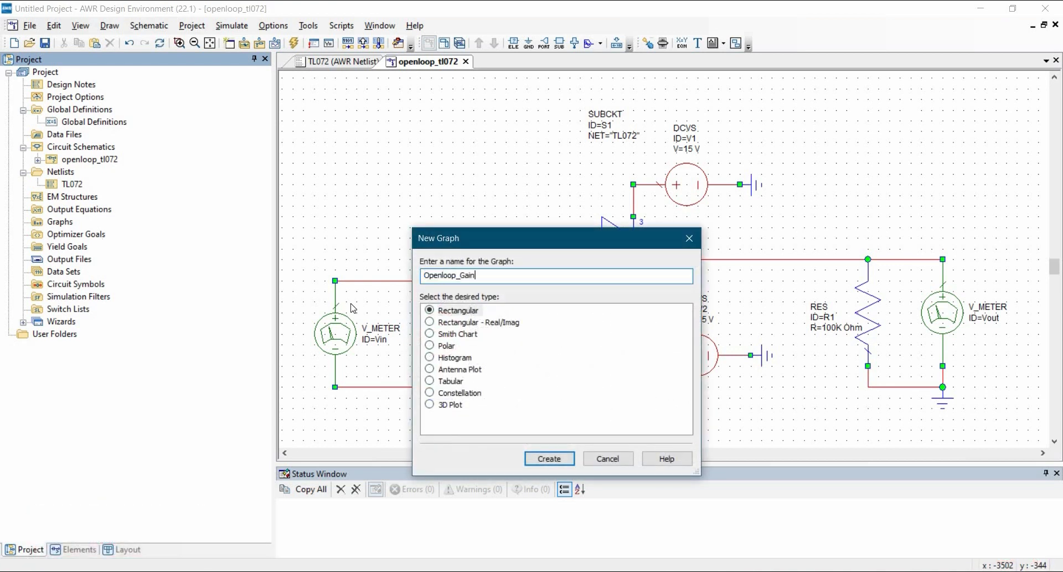
left_click(568, 463)
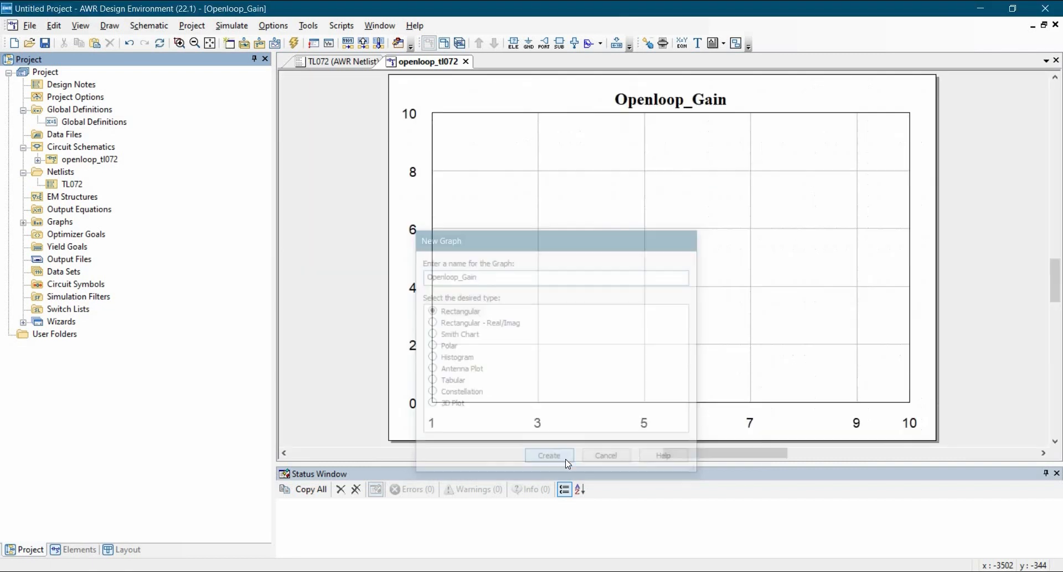
Step: Start a new measurement on the Openloop_Gain graph using the nonlinear voltage measurement Vgain, with openloop_tl072 as the data source
right_click(530, 198)
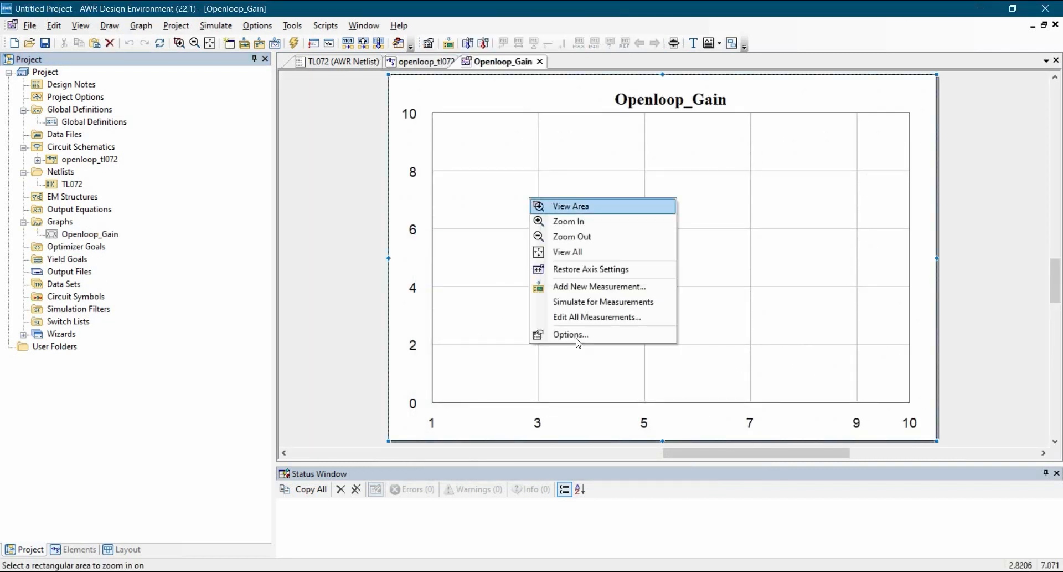
left_click(578, 296)
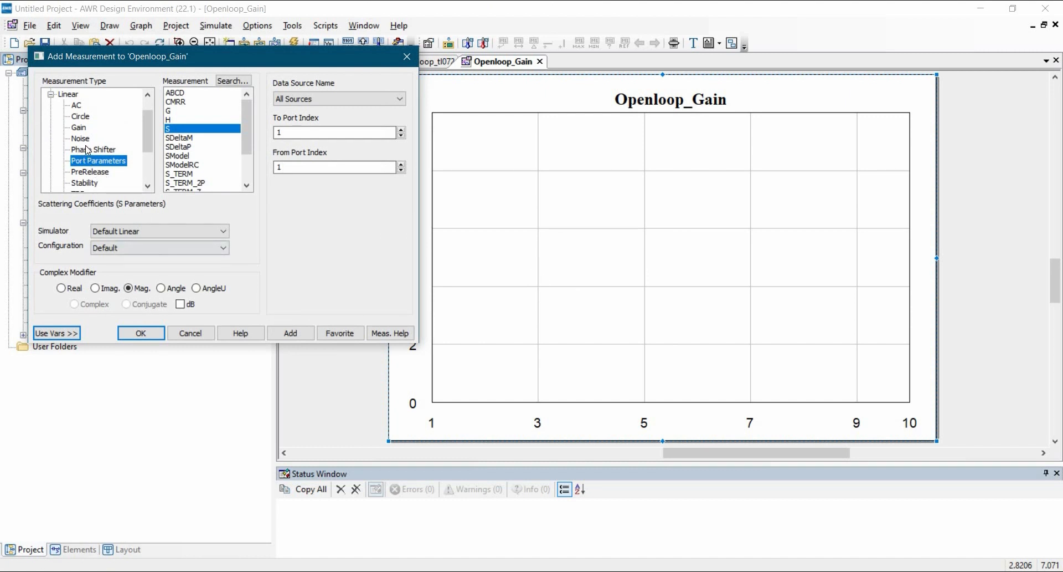
left_click(51, 95)
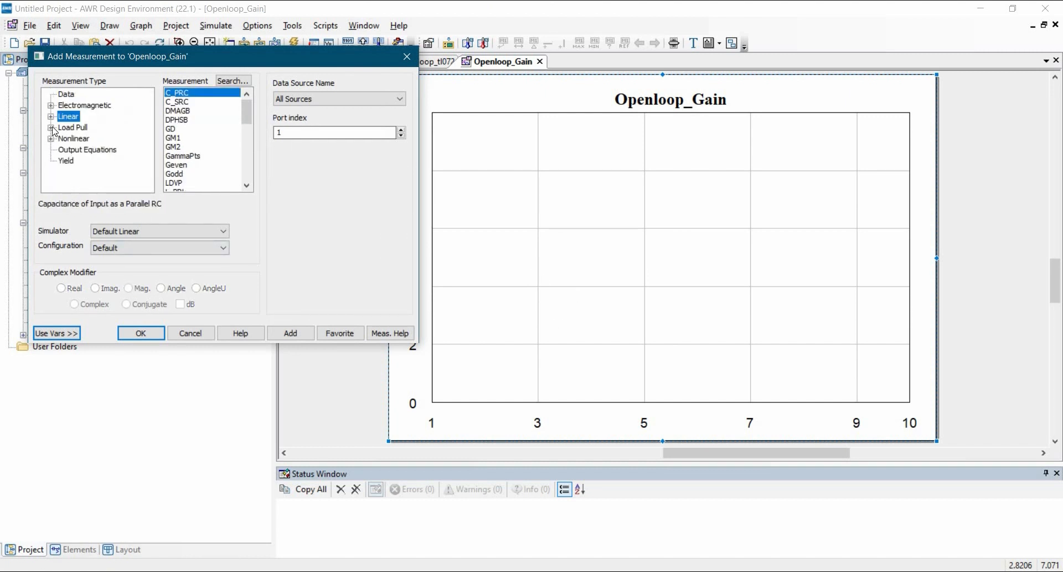
left_click(51, 138)
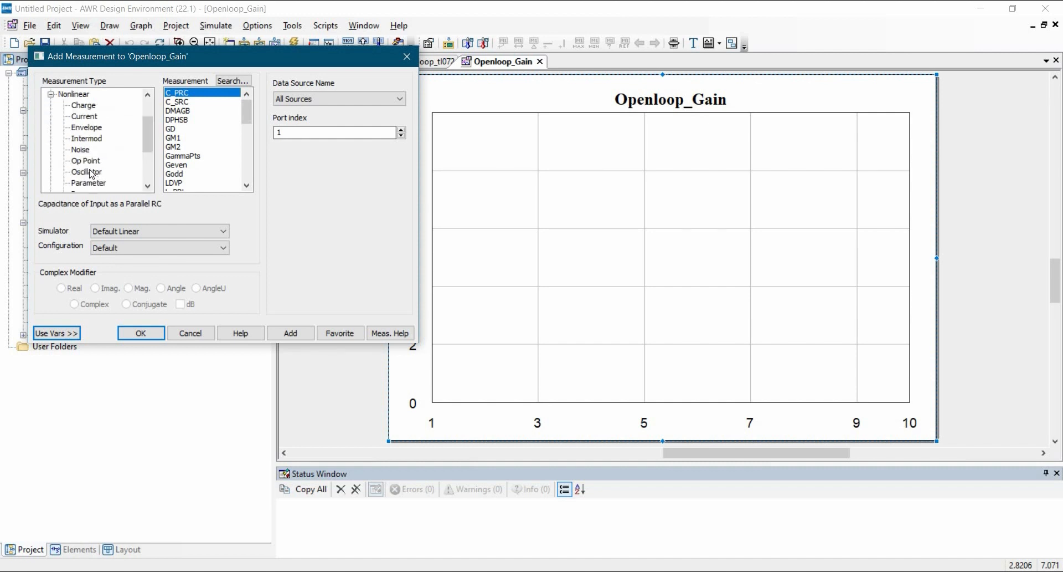
scroll(92, 171, "down", 2)
left_click(85, 150)
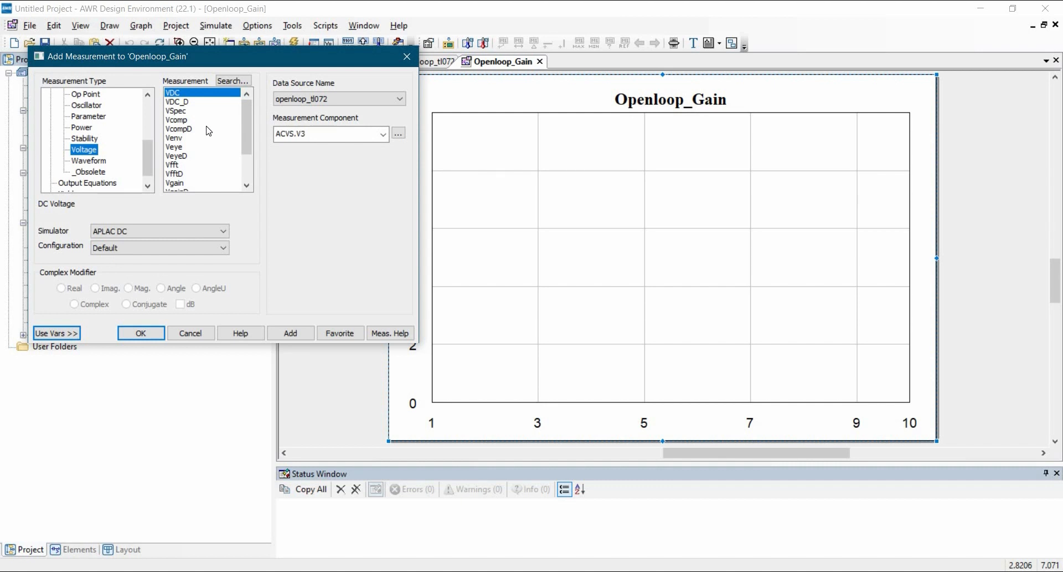
scroll(197, 157, "down", 1)
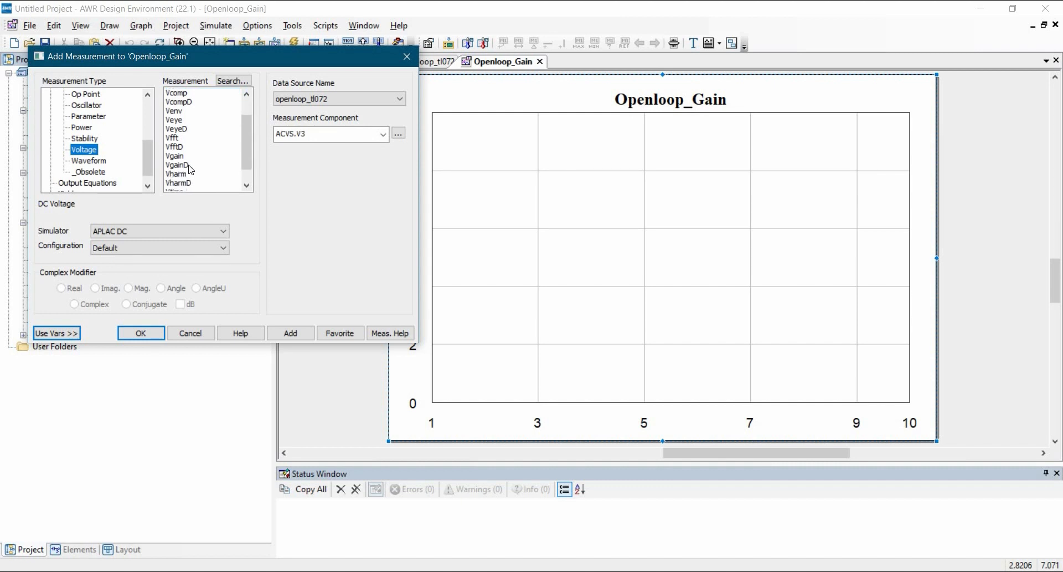
left_click(178, 157)
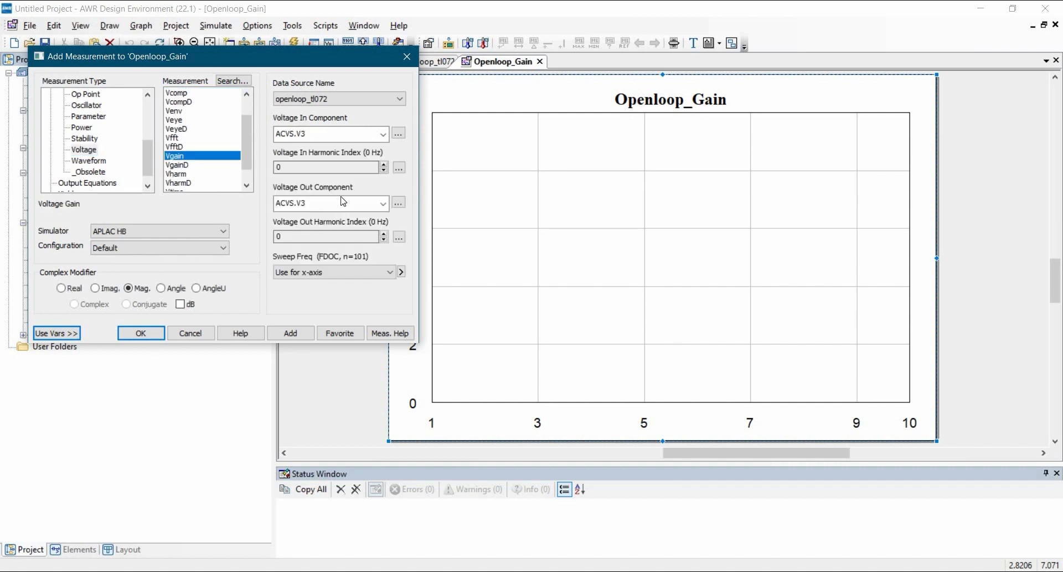
left_click(335, 100)
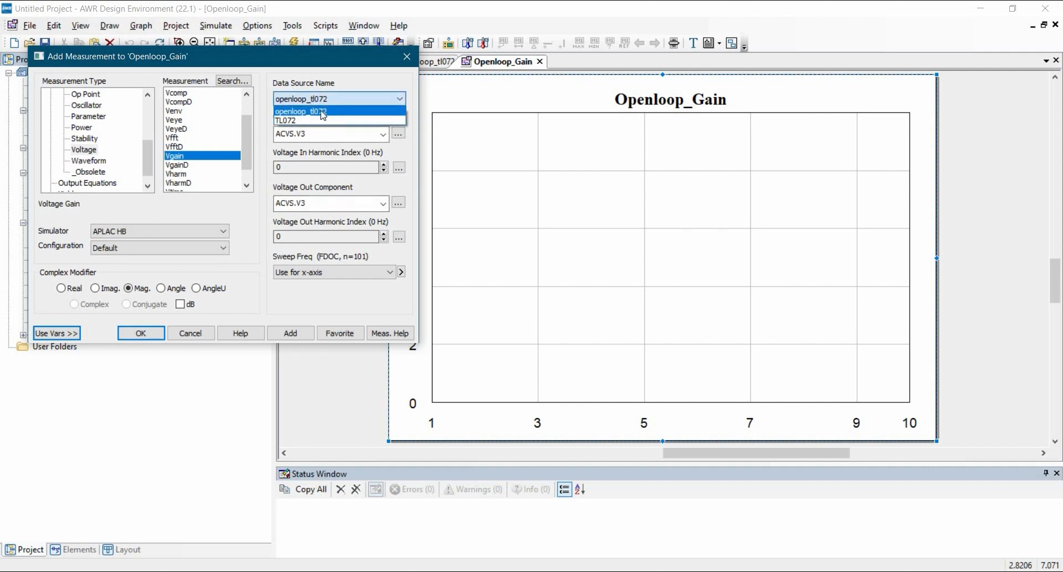
left_click(313, 94)
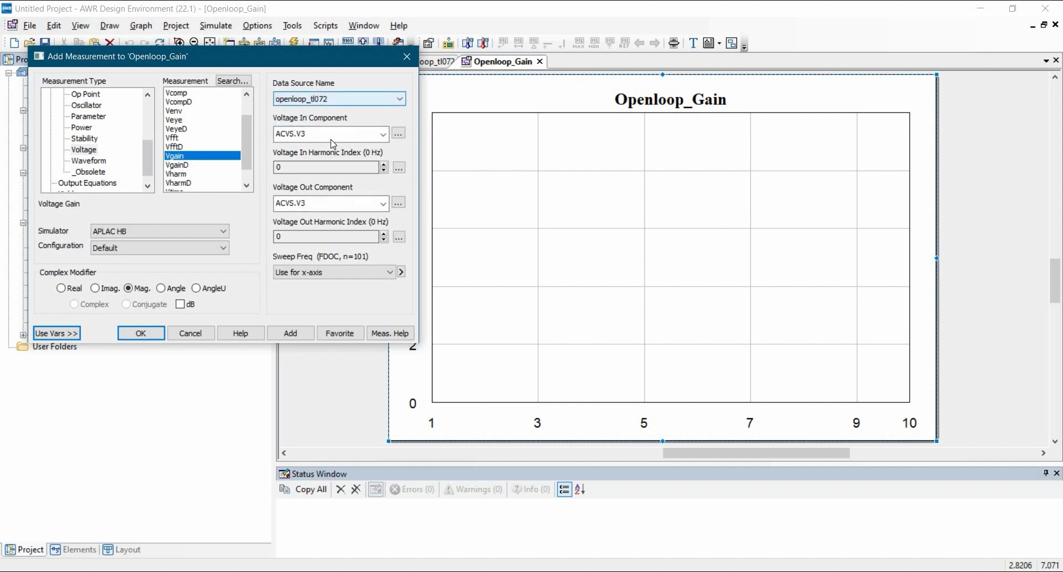
Step: Set the measurement's Voltage In Component to V_METER.Vin and its input harmonic index to 1
left_click(398, 134)
left_click(309, 385)
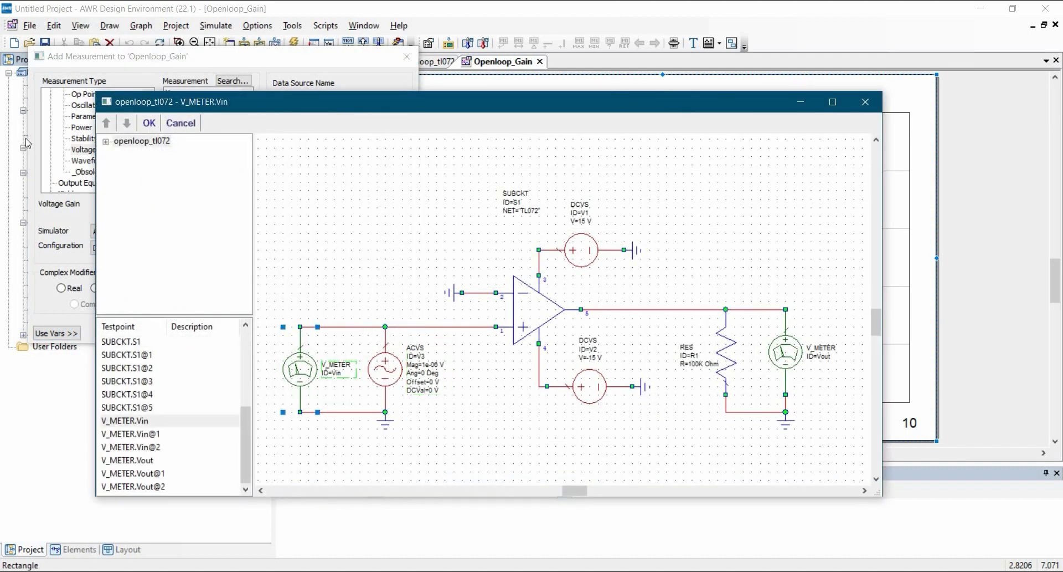
key("Return")
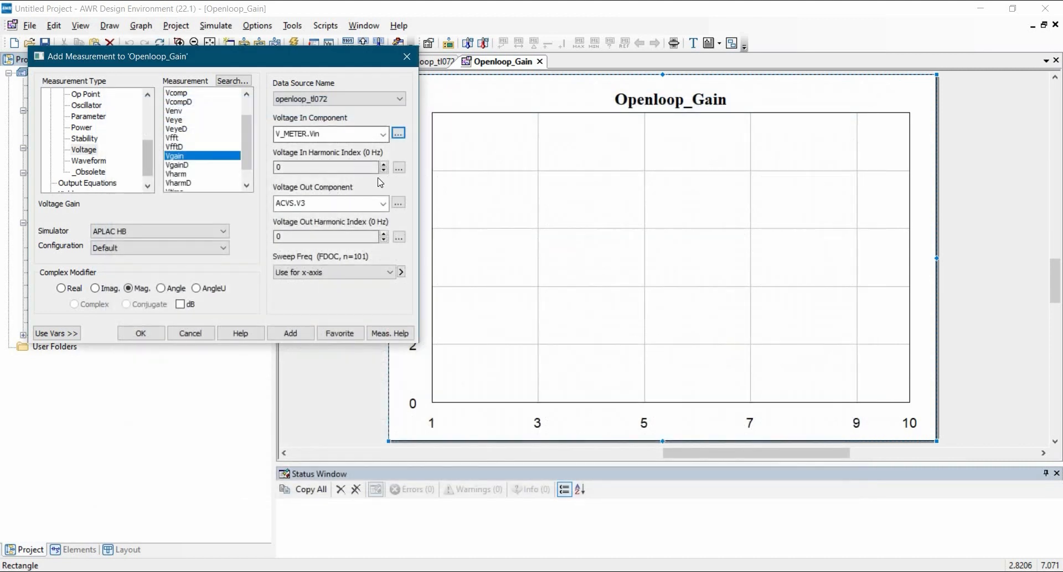
left_click(384, 164)
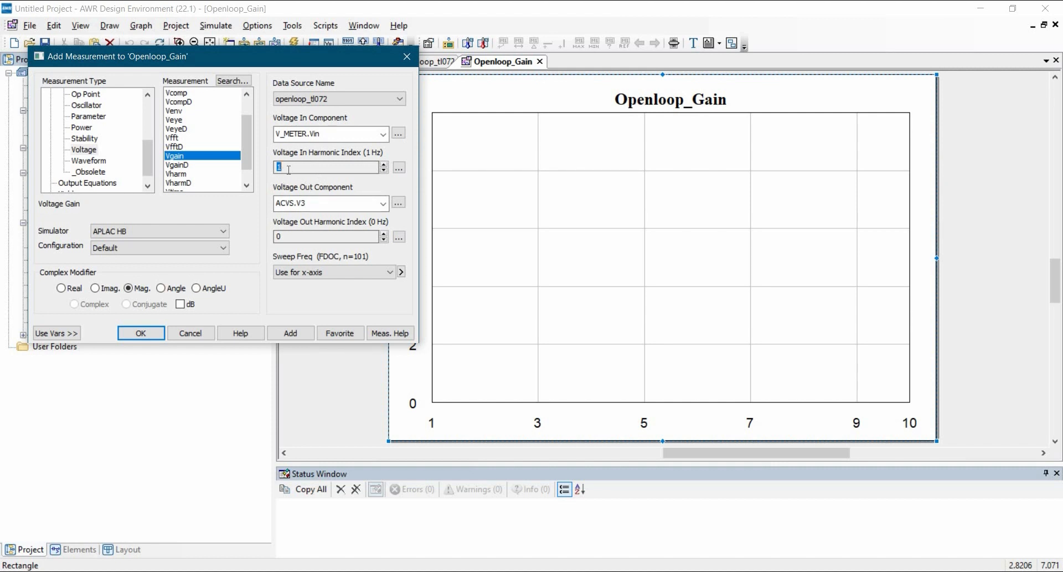
Step: Set the output harmonic index to 1 and choose V_METER.Vout as the Voltage Out Component
left_click(384, 233)
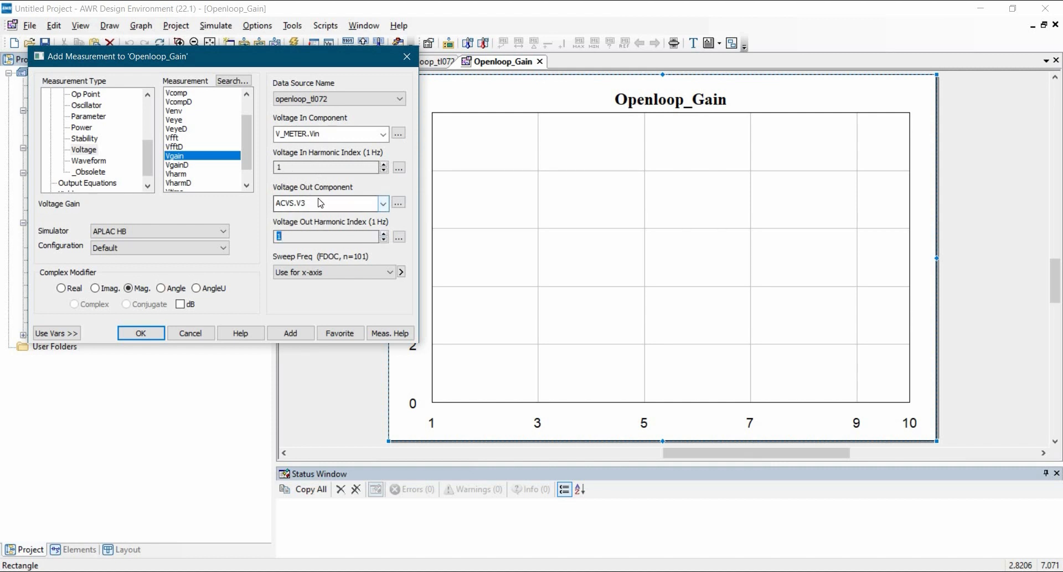
left_click(399, 202)
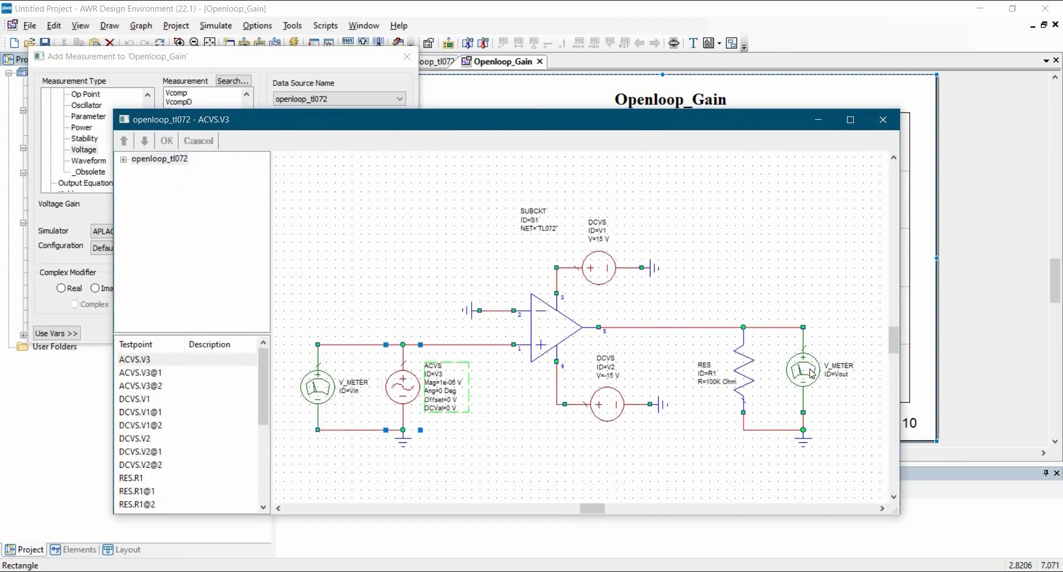
left_click(167, 141)
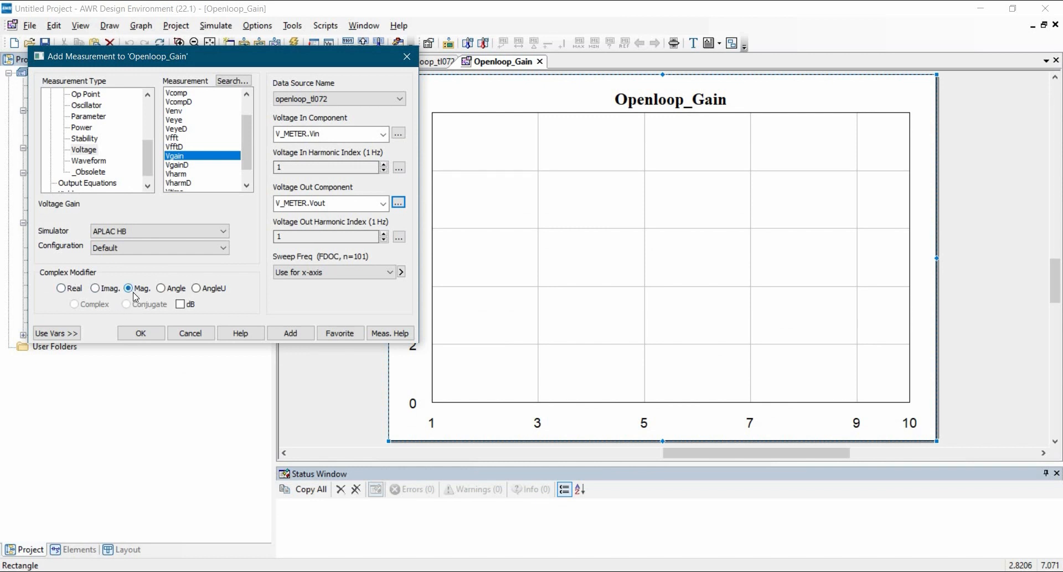
Step: Add the voltage gain measurement to the graph with its magnitude in dB and run the simulation
left_click(180, 303)
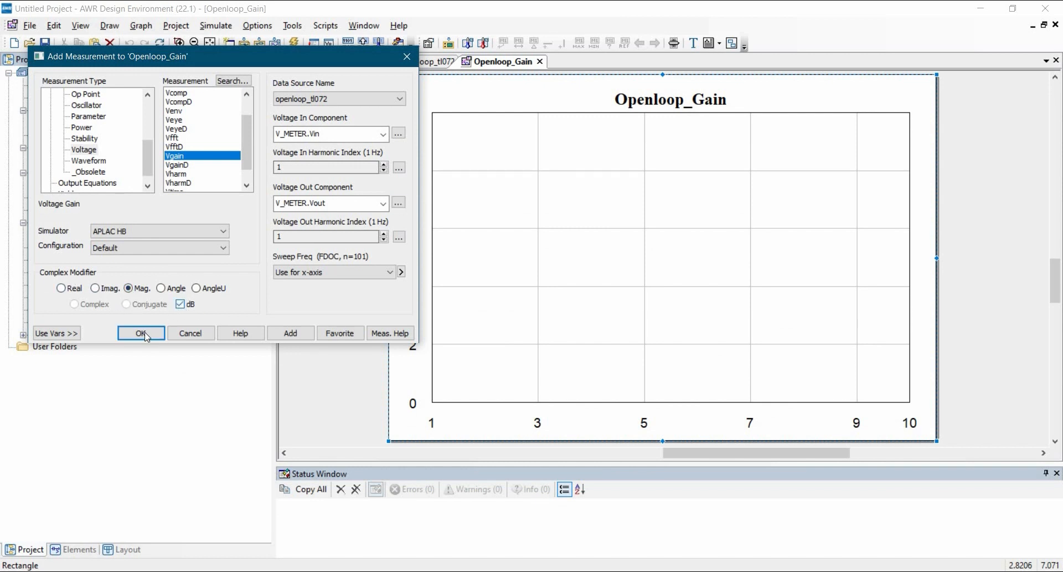
left_click(285, 333)
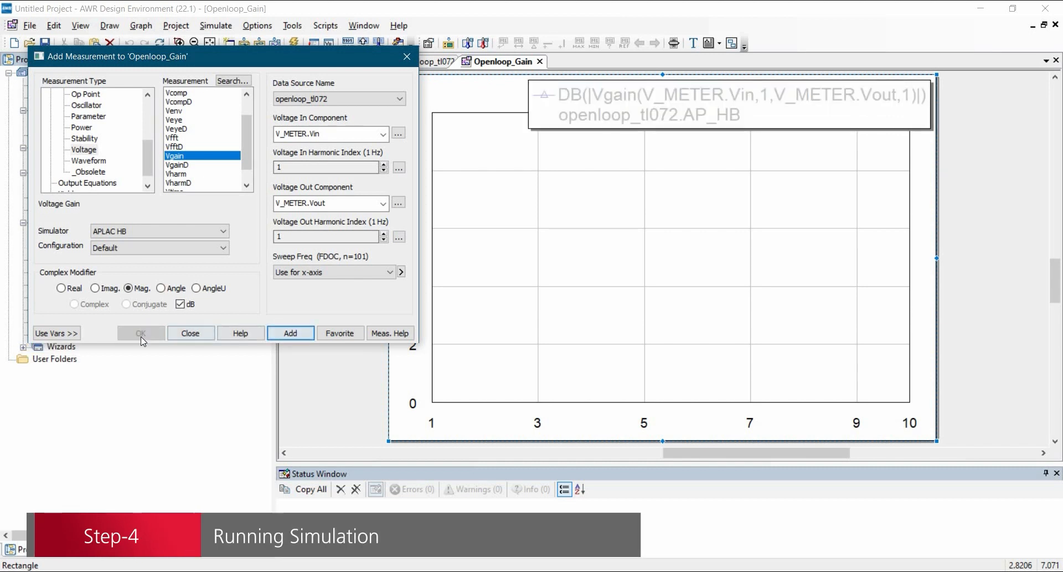
left_click(209, 337)
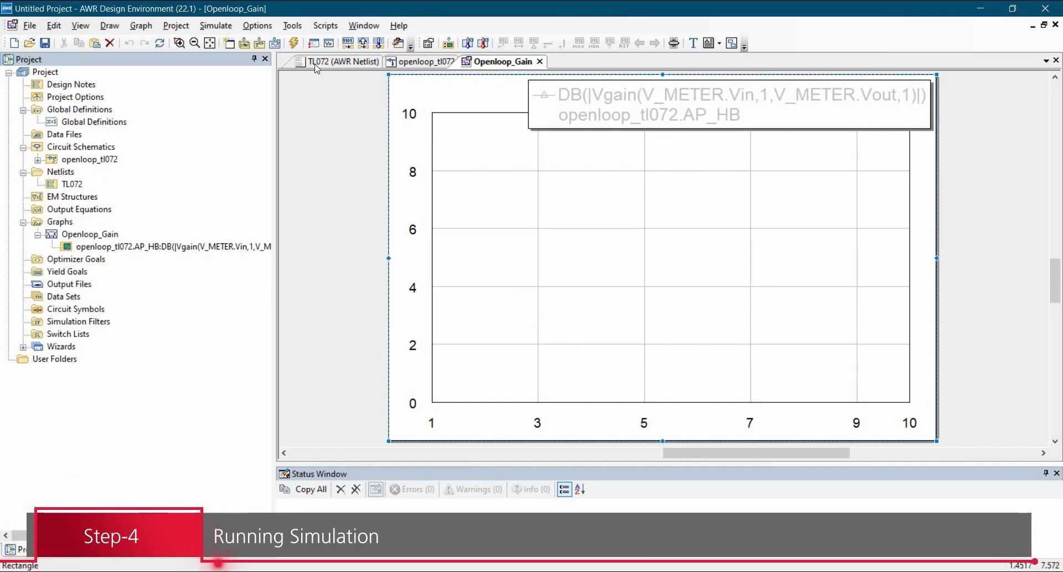
left_click(294, 45)
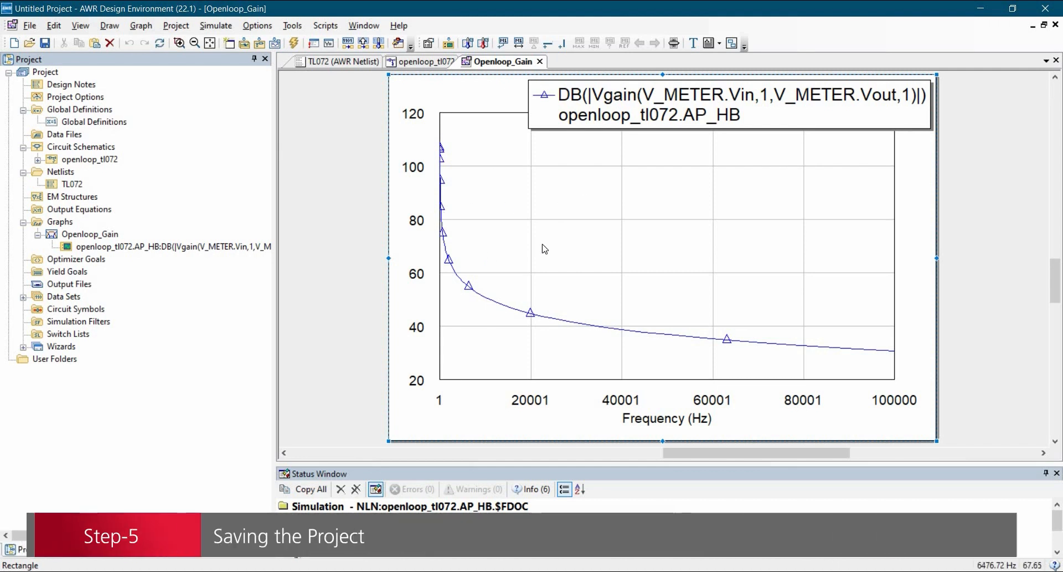
Step: Save the project in the Desktop AWR folder Tutorial-12 under a file name beginning with openloop_gain_fr
left_click(31, 26)
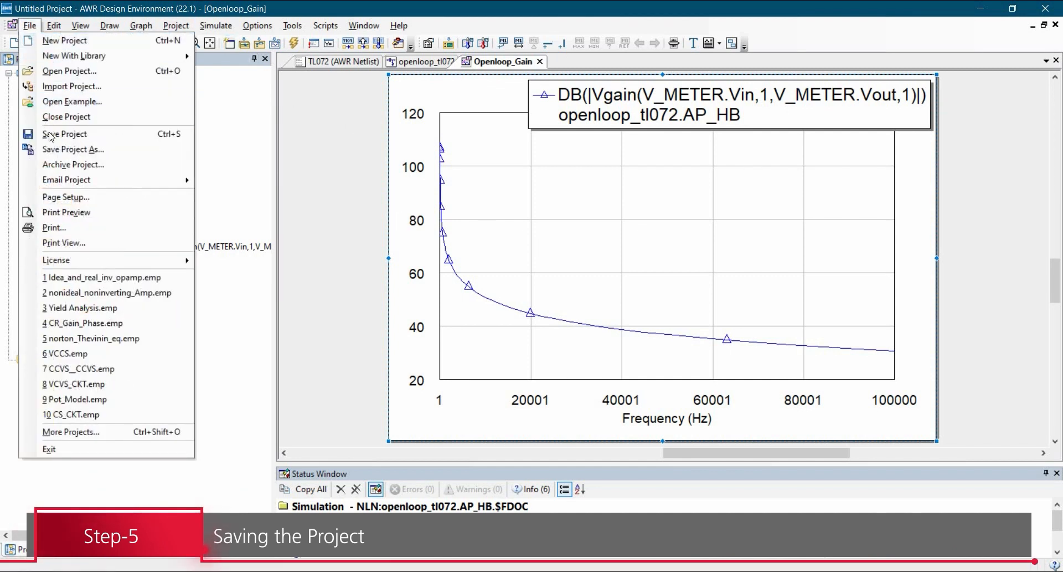
left_click(58, 133)
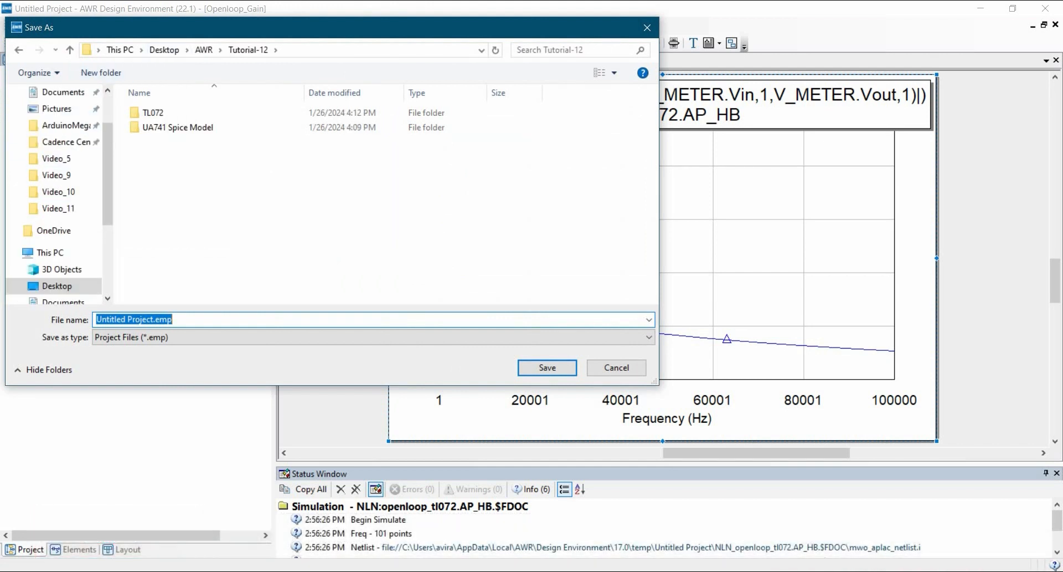
type("openloop_gain_freq_res")
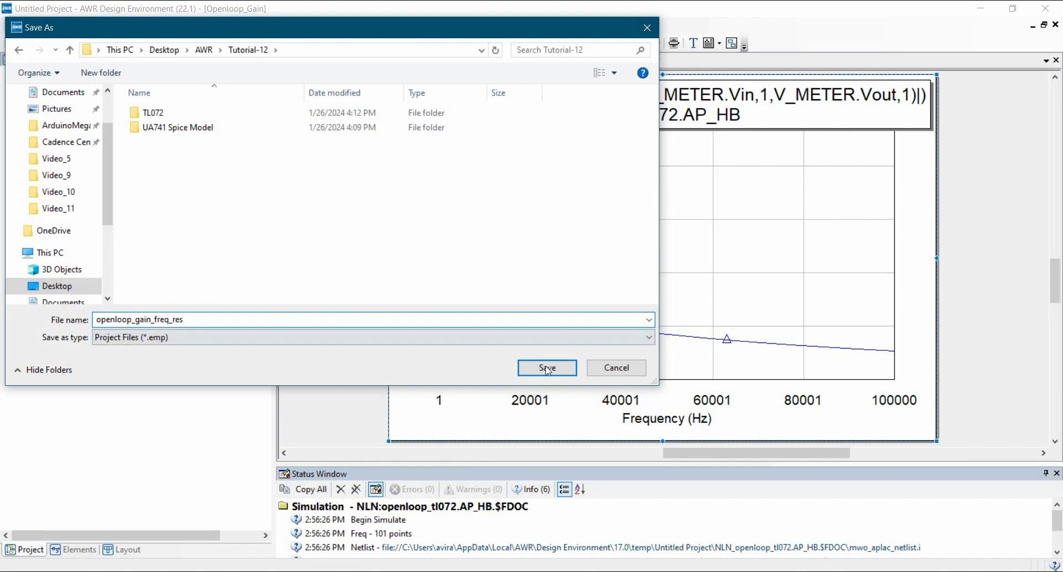
left_click(546, 367)
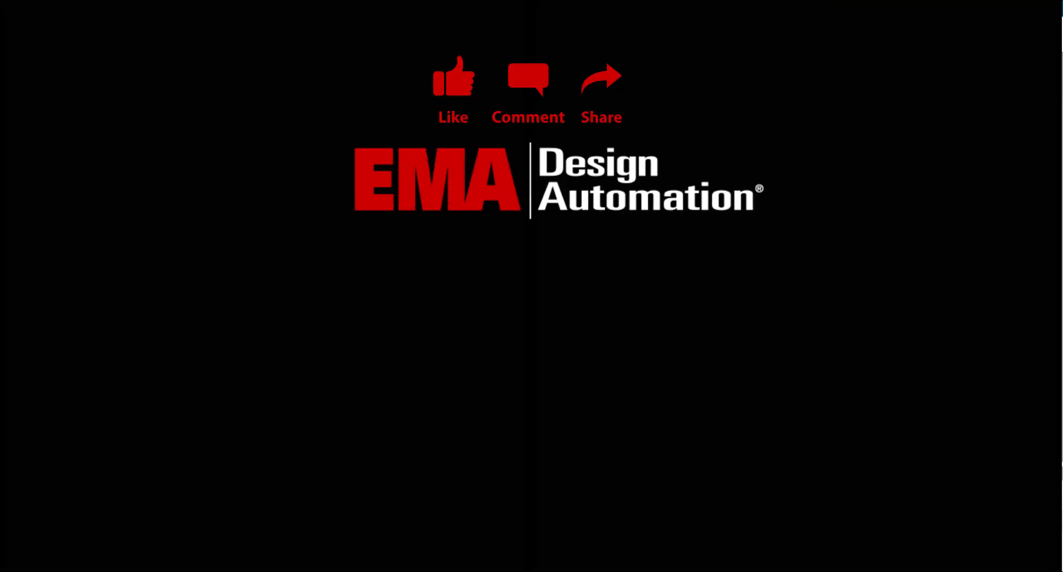